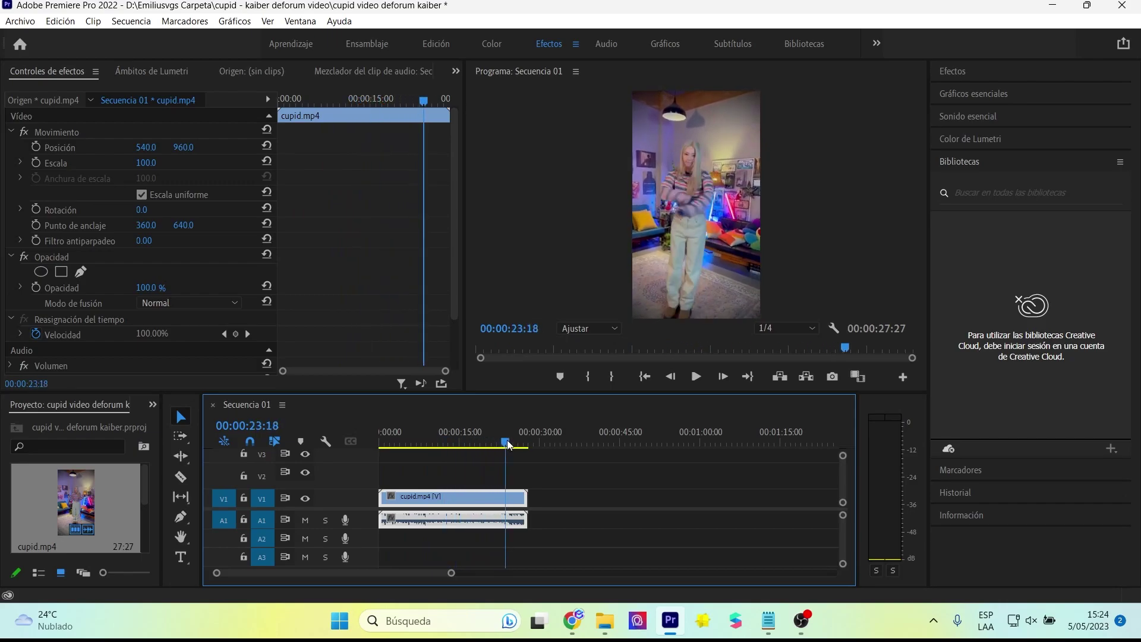
Trim the end of the cupid.mp4 clip back to about 24 seconds and open the sequence's media export settings.
{"action": "left_click_drag", "start_coordinate": [528, 498], "coordinate": [507, 498]}
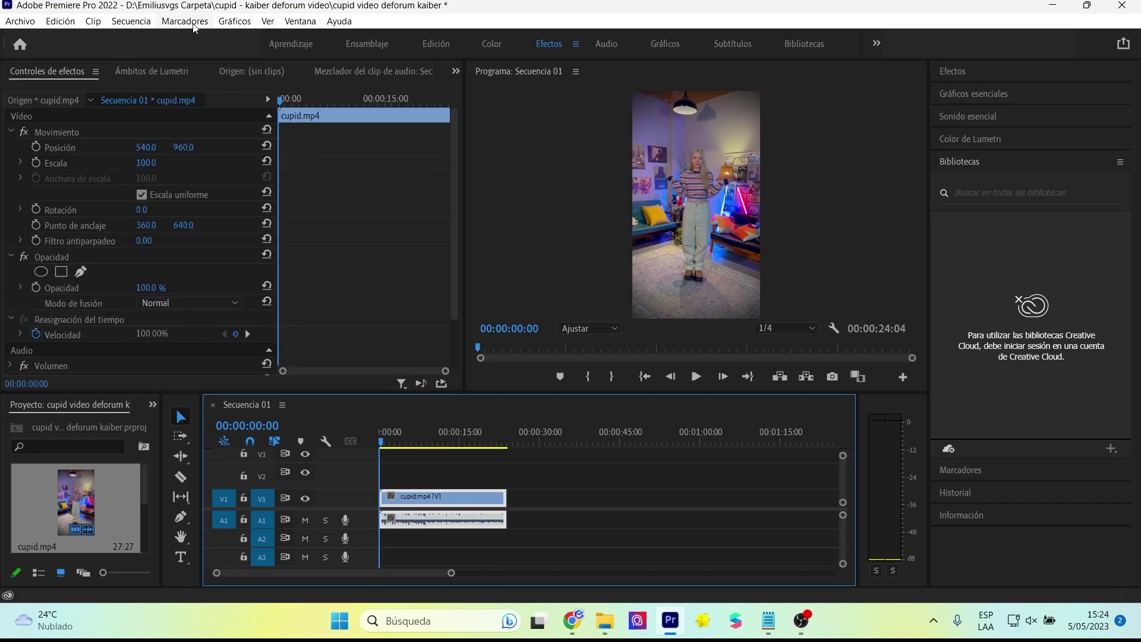
{"action": "left_click", "coordinate": [20, 21]}
{"action": "mouse_move", "coordinate": [167, 436]}
{"action": "left_click", "coordinate": [328, 431]}
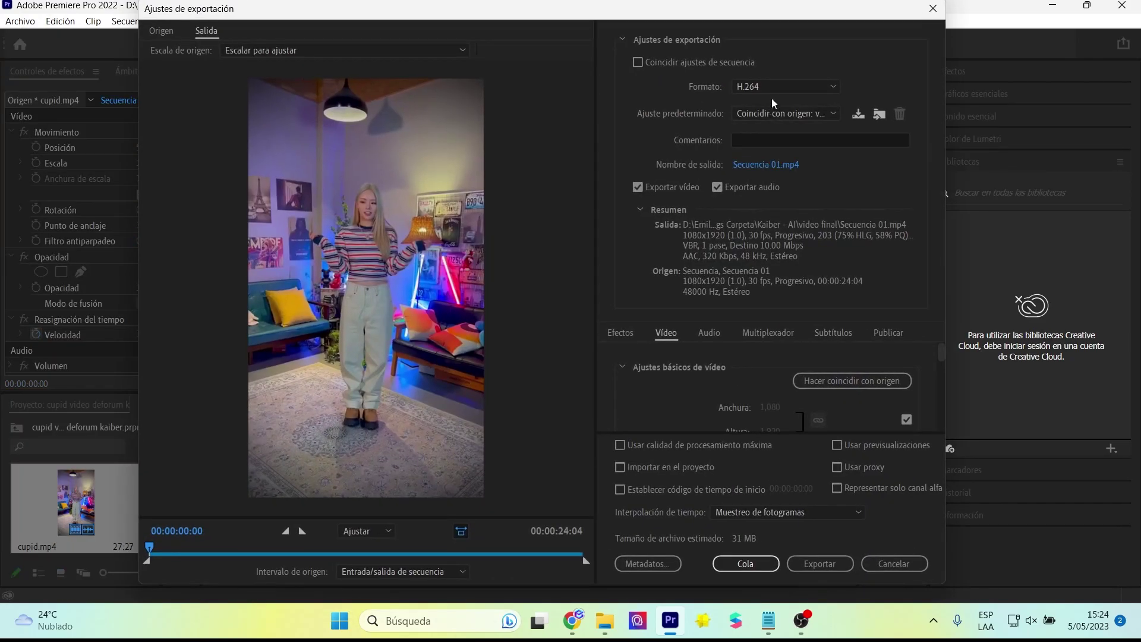
Export the sequence as a PNG image sequence named cupid00 in the pngs folder.
{"action": "left_click", "coordinate": [832, 88]}
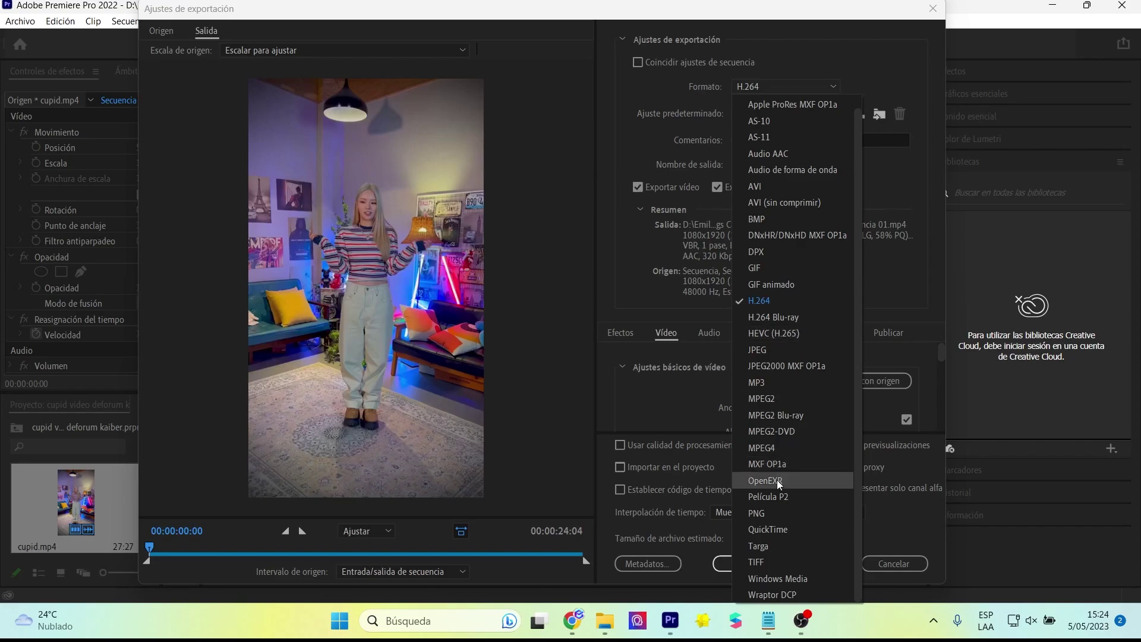
{"action": "left_click", "coordinate": [767, 512]}
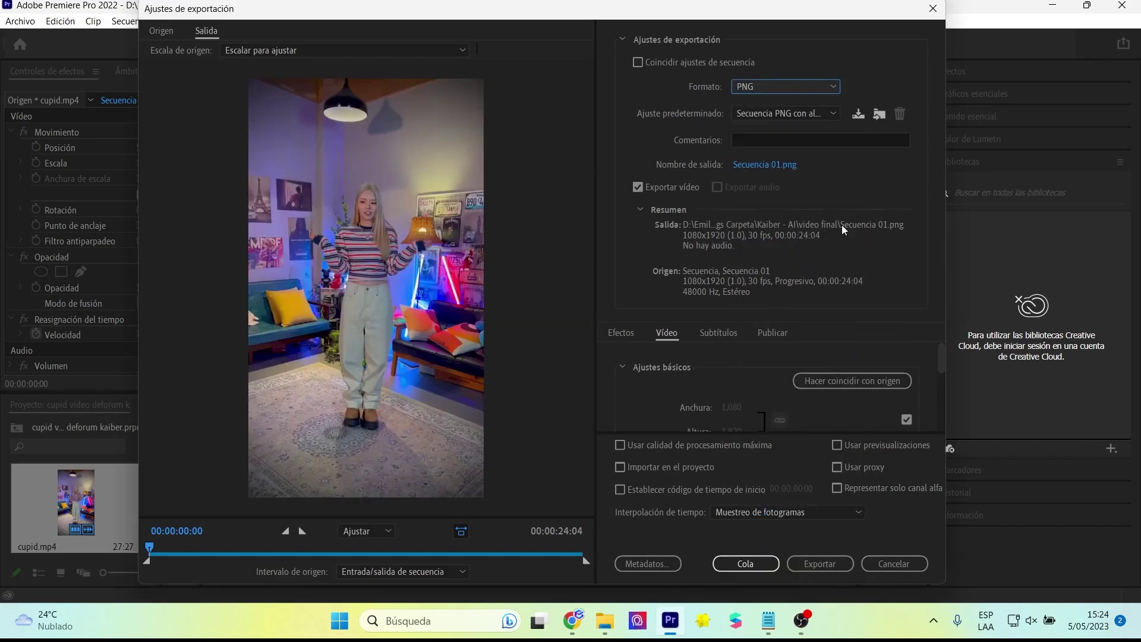
{"action": "left_click", "coordinate": [768, 165]}
{"action": "type", "text": "cupid00"}
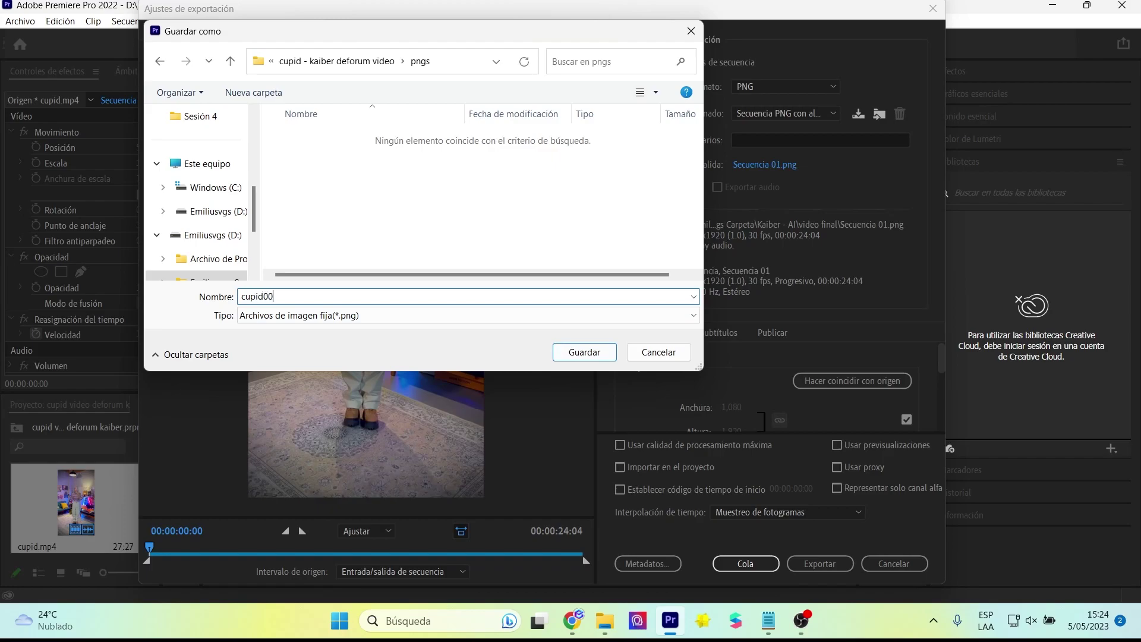
{"action": "key", "text": "Return"}
{"action": "left_click", "coordinate": [819, 563]}
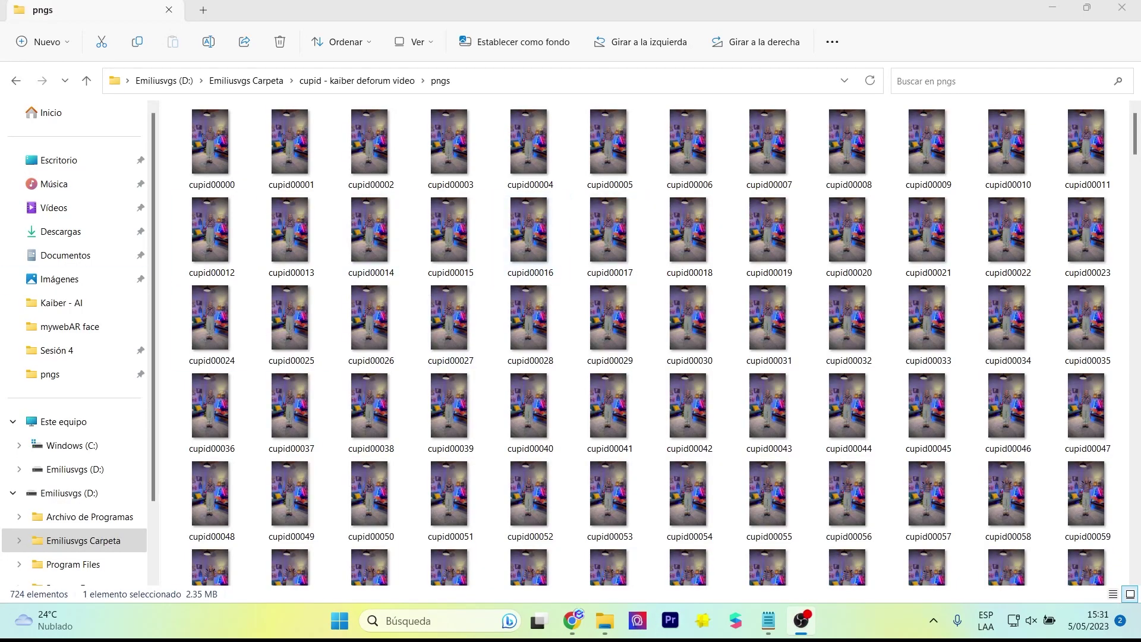
Open cupid00485.png from the exported frames and go forward frame by frame to check the PNG sequence.
{"action": "scroll", "coordinate": [839, 284], "scroll_direction": "down", "scroll_amount": 20}
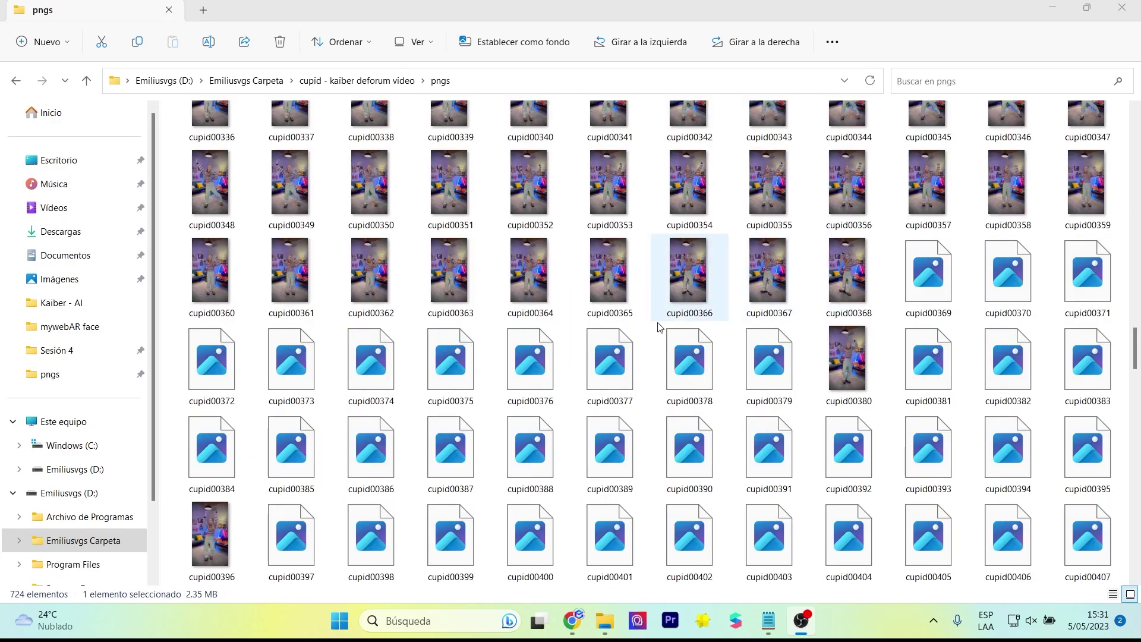
{"action": "left_click", "coordinate": [617, 205]}
{"action": "double_click", "coordinate": [616, 201]}
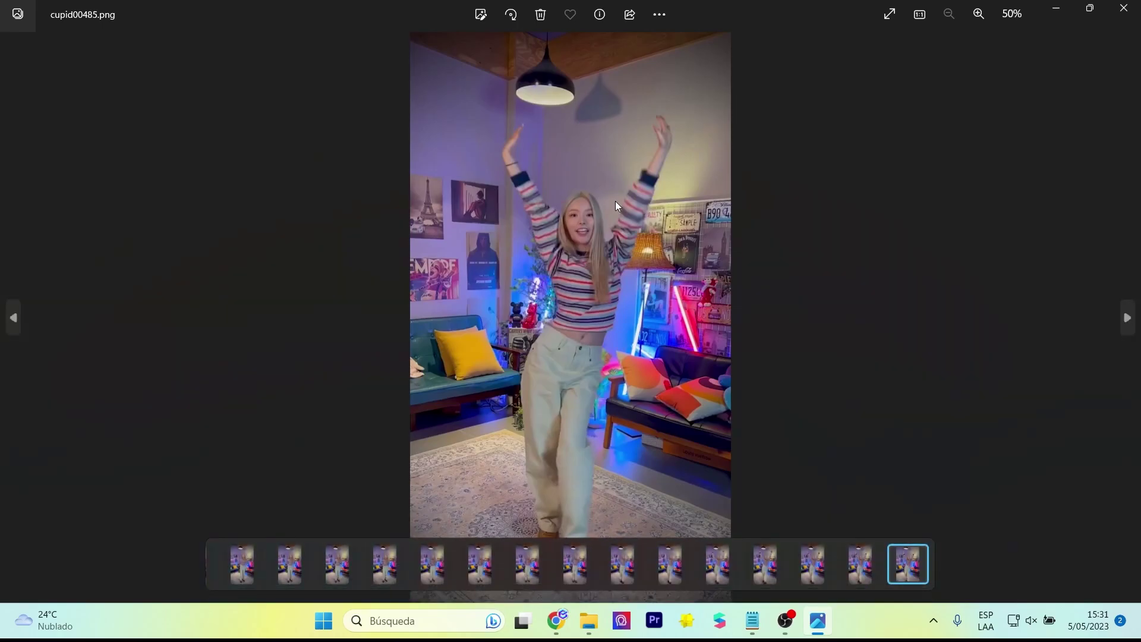
{"action": "key", "text": "Right"}
{"action": "key", "text": "Right"}
{"action": "key", "text": "Right"}
{"action": "key", "text": "Right"}
{"action": "key", "text": "Right"}
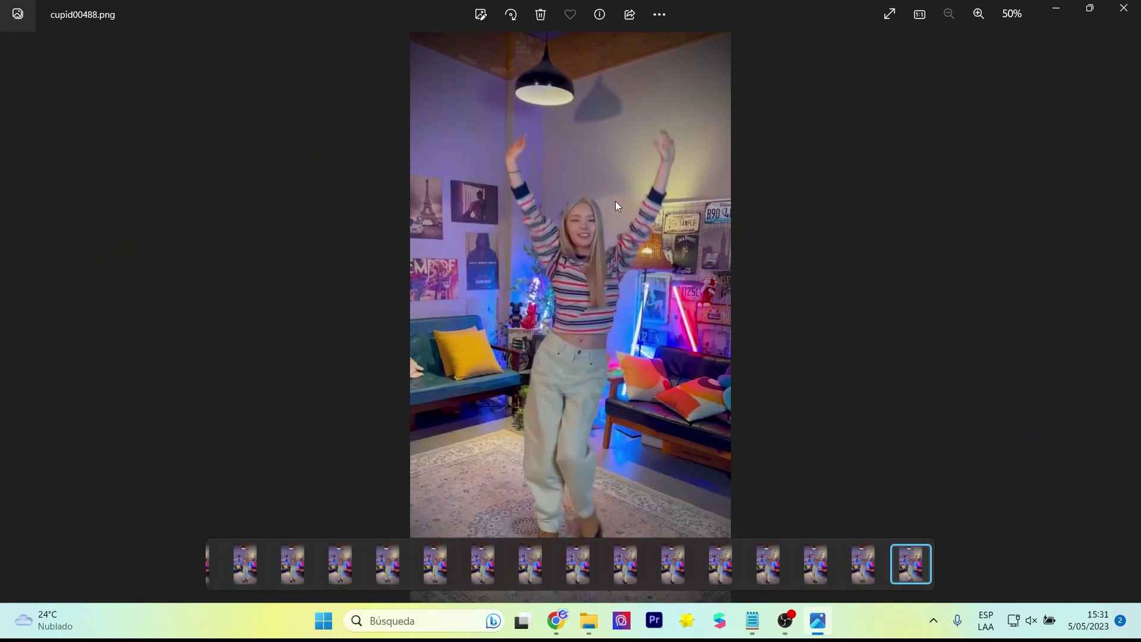
{"action": "key", "text": "Right"}
{"action": "key", "text": "Right"}
{"action": "key", "text": "Right"}
{"action": "key", "text": "Right"}
{"action": "key", "text": "Right"}
{"action": "key", "text": "Right"}
{"action": "key", "text": "Right"}
{"action": "key", "text": "Right"}
{"action": "key", "text": "Right"}
{"action": "key", "text": "Right"}
{"action": "key", "text": "Right"}
{"action": "key", "text": "Right"}
{"action": "key", "text": "Right"}
{"action": "key", "text": "Right"}
{"action": "key", "text": "Right"}
{"action": "key", "text": "Right"}
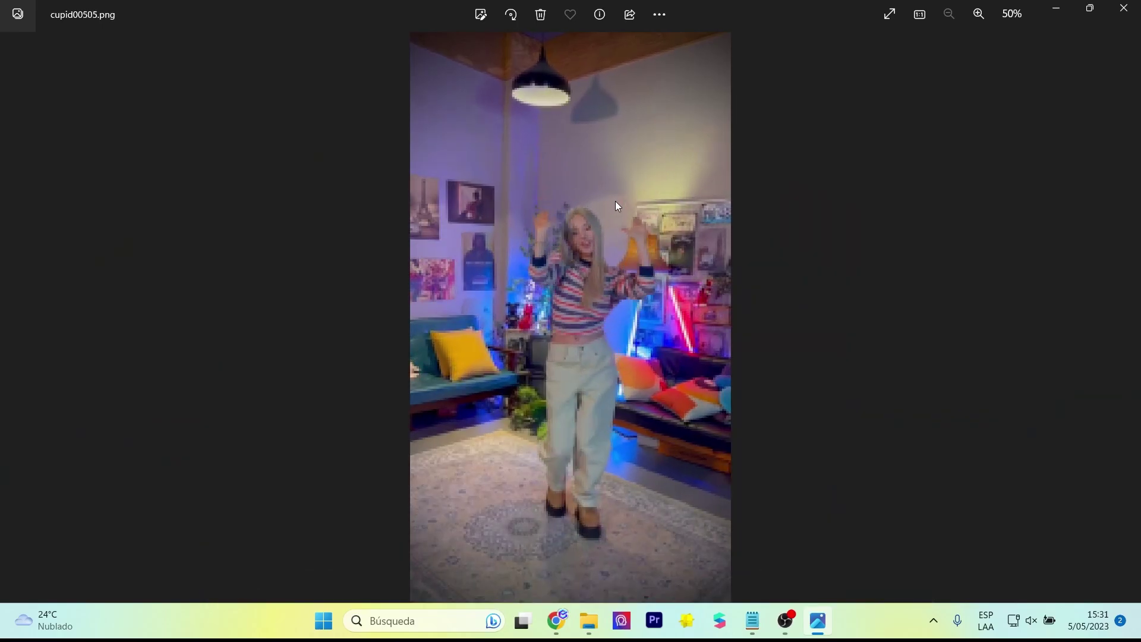
{"action": "key", "text": "Right"}
{"action": "key", "text": "Right"}
{"action": "key", "text": "Right"}
{"action": "key", "text": "Right"}
{"action": "key", "text": "Right"}
{"action": "key", "text": "Right"}
{"action": "key", "text": "Right"}
{"action": "key", "text": "Right"}
{"action": "key", "text": "Right"}
{"action": "key", "text": "Right"}
{"action": "key", "text": "Right"}
{"action": "key", "text": "Right"}
{"action": "key", "text": "Right"}
{"action": "key", "text": "Right"}
{"action": "key", "text": "Right"}
{"action": "key", "text": "Right"}
{"action": "key", "text": "Right"}
{"action": "key", "text": "Right"}
{"action": "key", "text": "Right"}
{"action": "key", "text": "Right"}
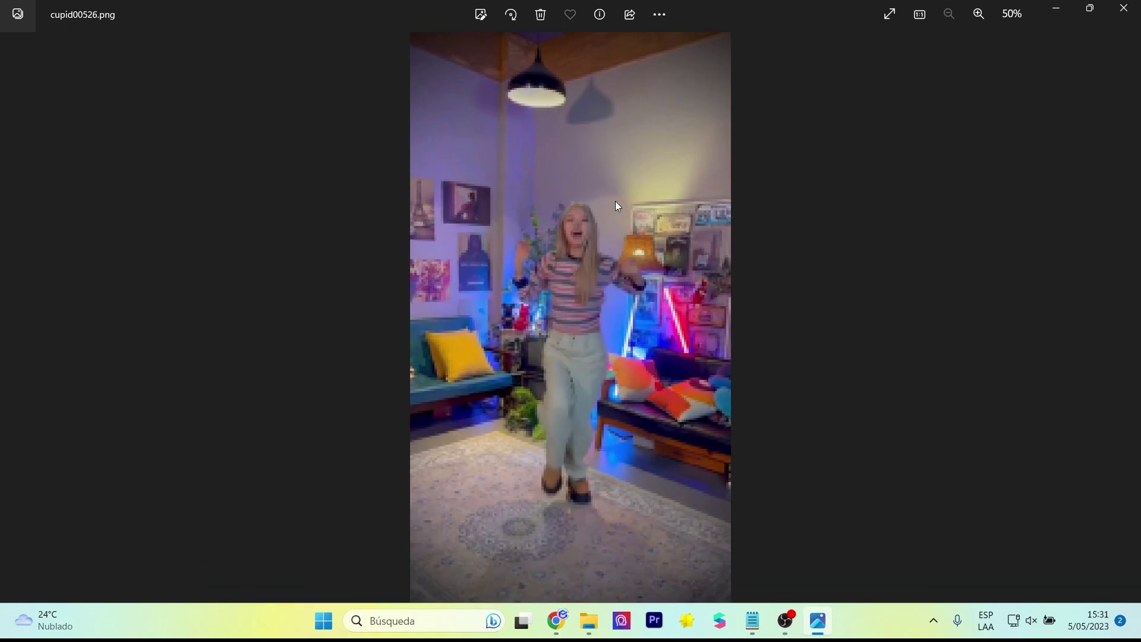
{"action": "key", "text": "Right"}
{"action": "key", "text": "Right"}
{"action": "key", "text": "Right"}
{"action": "key", "text": "Right"}
{"action": "key", "text": "Right"}
{"action": "key", "text": "Right"}
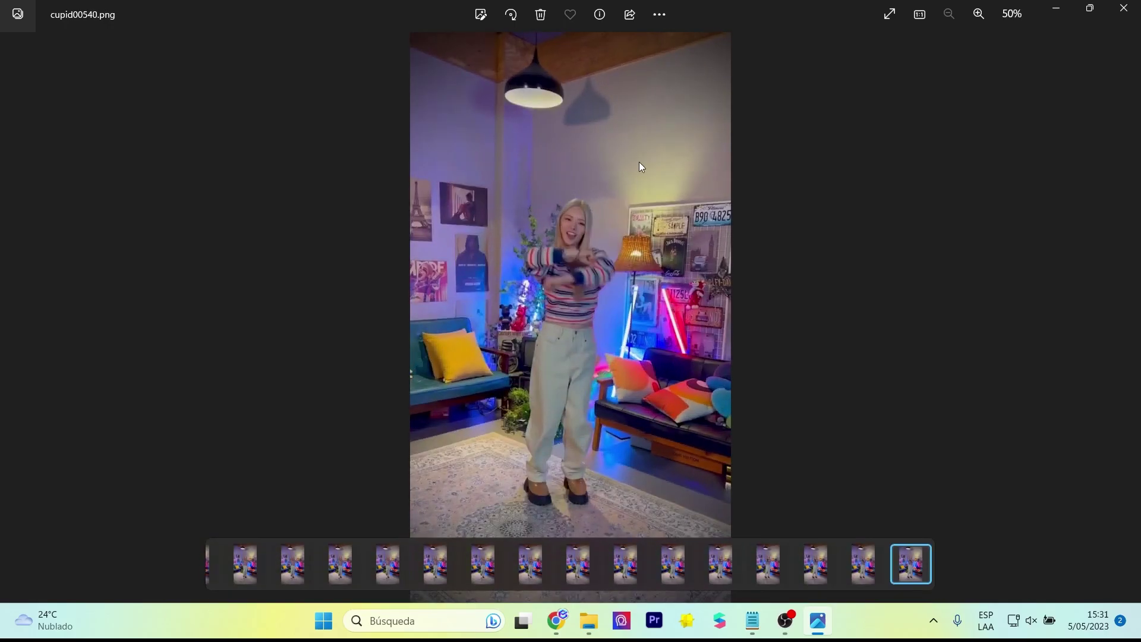
{"action": "left_click", "coordinate": [1123, 9]}
View the last exported frame, cupid00723.png, and compare it with the frames just before it.
{"action": "scroll", "coordinate": [653, 357], "scroll_direction": "down", "scroll_amount": 15}
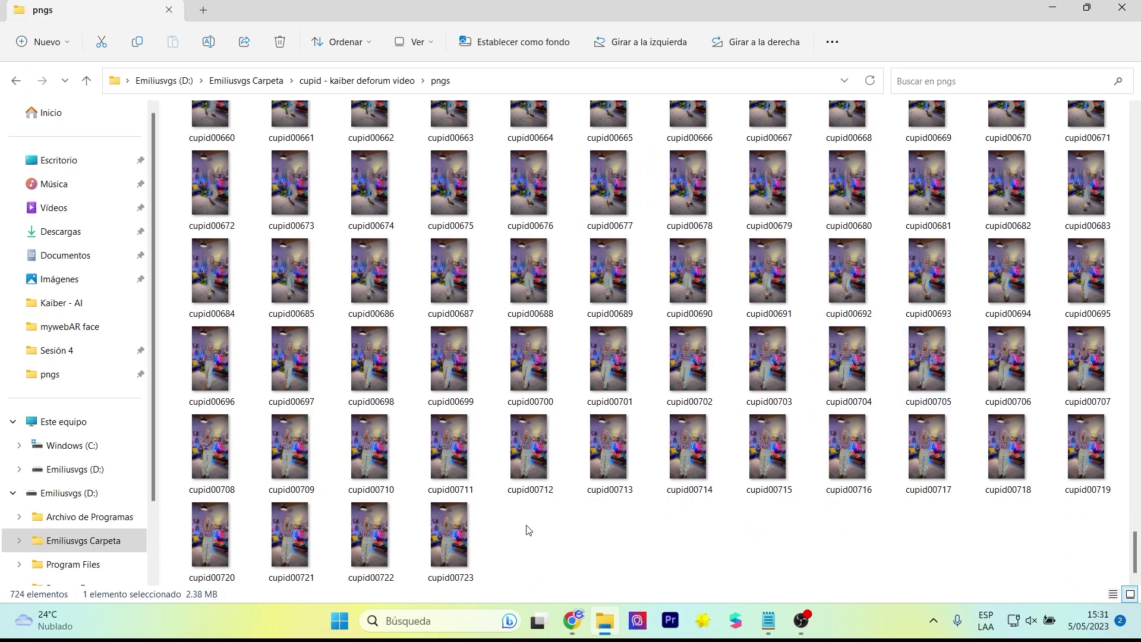
{"action": "double_click", "coordinate": [458, 540]}
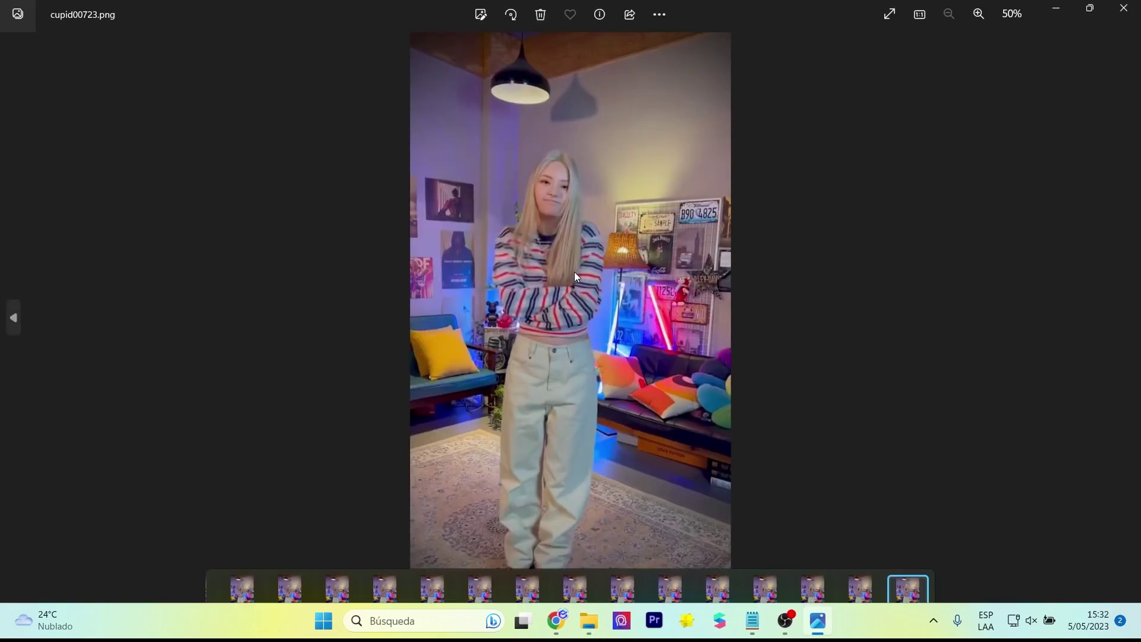
{"action": "key", "text": "Left"}
{"action": "key", "text": "Left"}
{"action": "key", "text": "Left"}
{"action": "key", "text": "Left"}
{"action": "key", "text": "Left"}
{"action": "key", "text": "Left"}
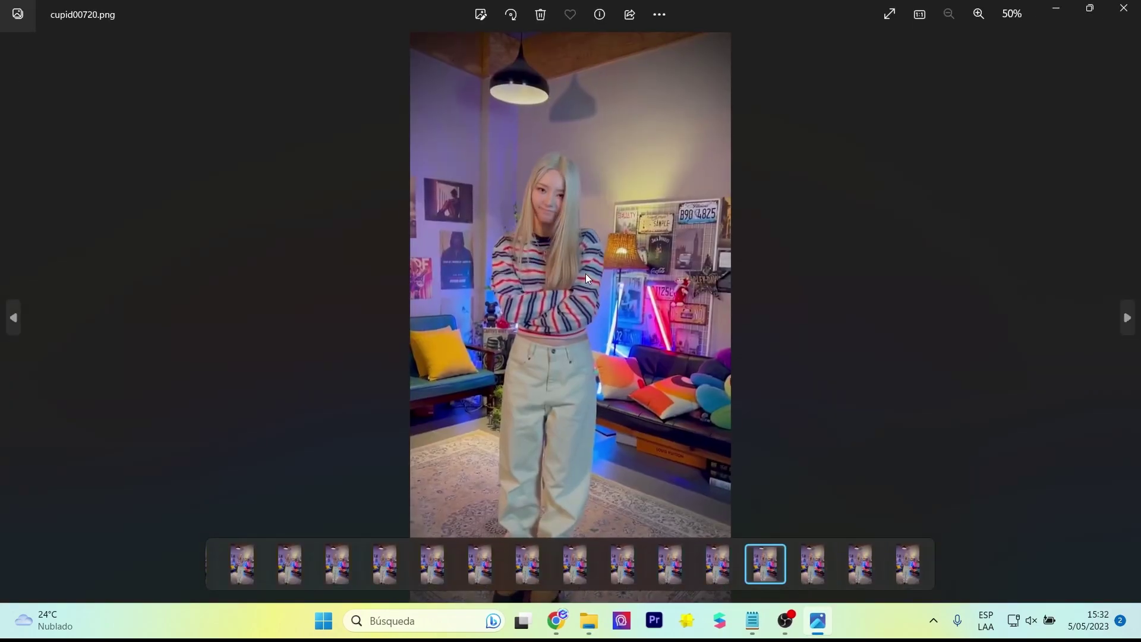
{"action": "key", "text": "Right"}
{"action": "key", "text": "Right"}
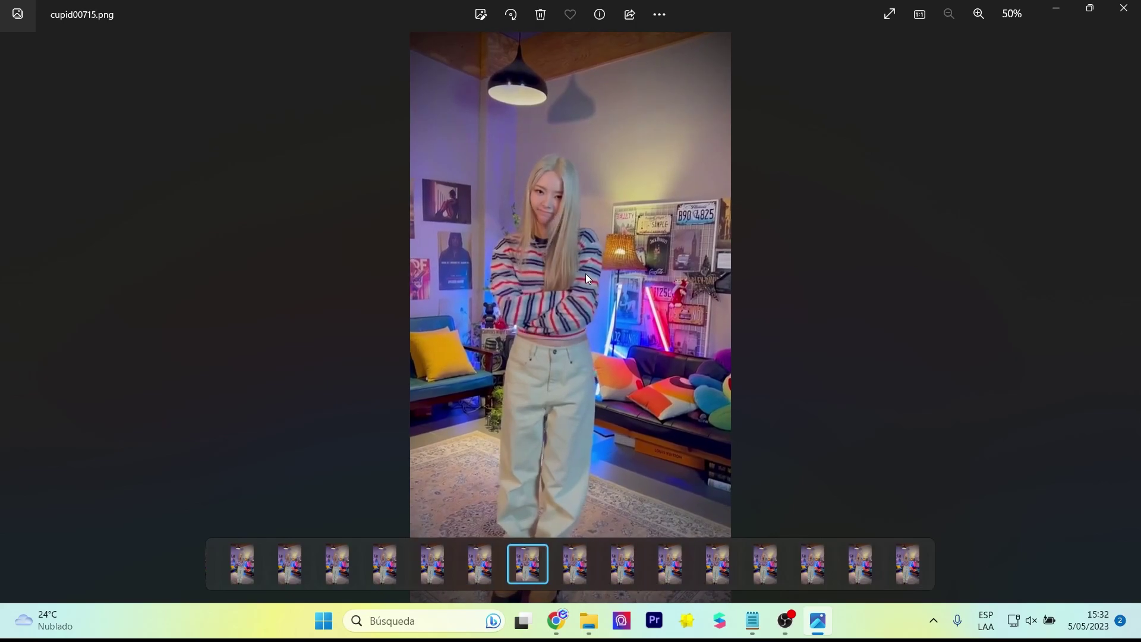
{"action": "key", "text": "Right"}
{"action": "key", "text": "Right"}
{"action": "key", "text": "Right"}
{"action": "key", "text": "Right"}
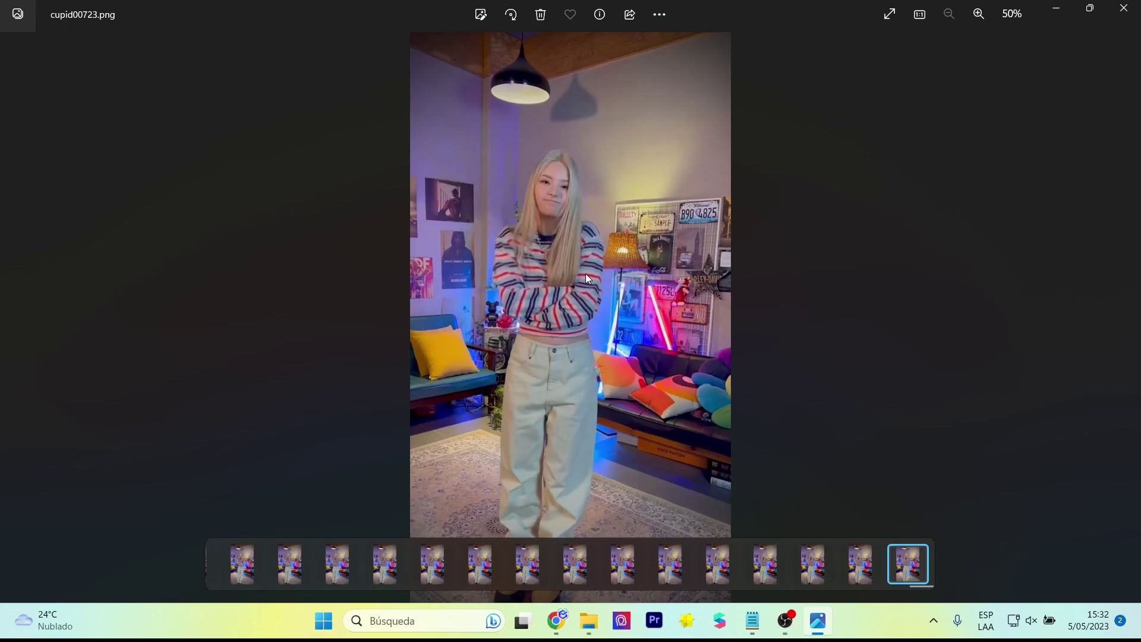
{"action": "left_click", "coordinate": [1125, 9]}
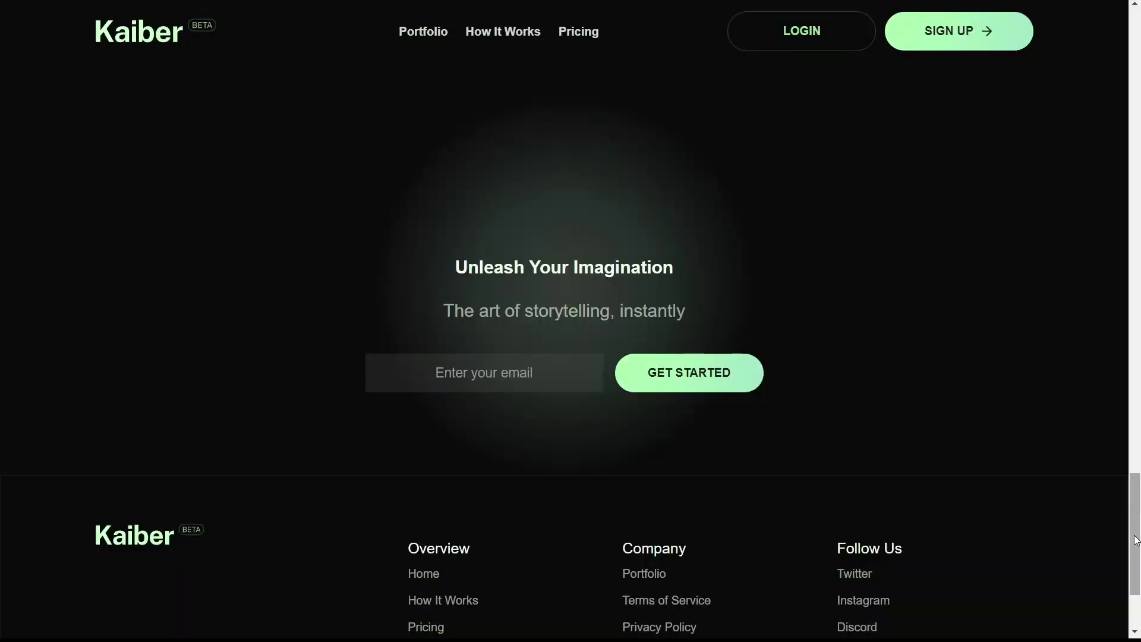
Switch to Kaiber, upload cupid00723FINAL from the pngs folder as the video's starting image, and continue to the prompt.
{"action": "scroll", "coordinate": [1108, 272], "scroll_direction": "up", "scroll_amount": 15}
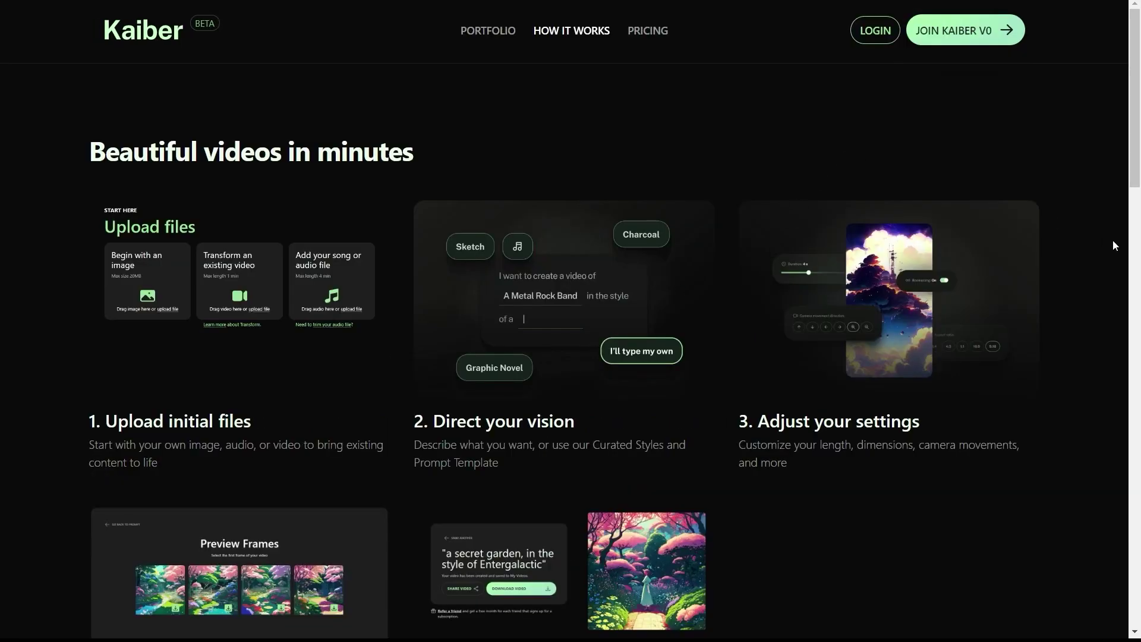
{"action": "scroll", "coordinate": [1115, 276], "scroll_direction": "down", "scroll_amount": 3}
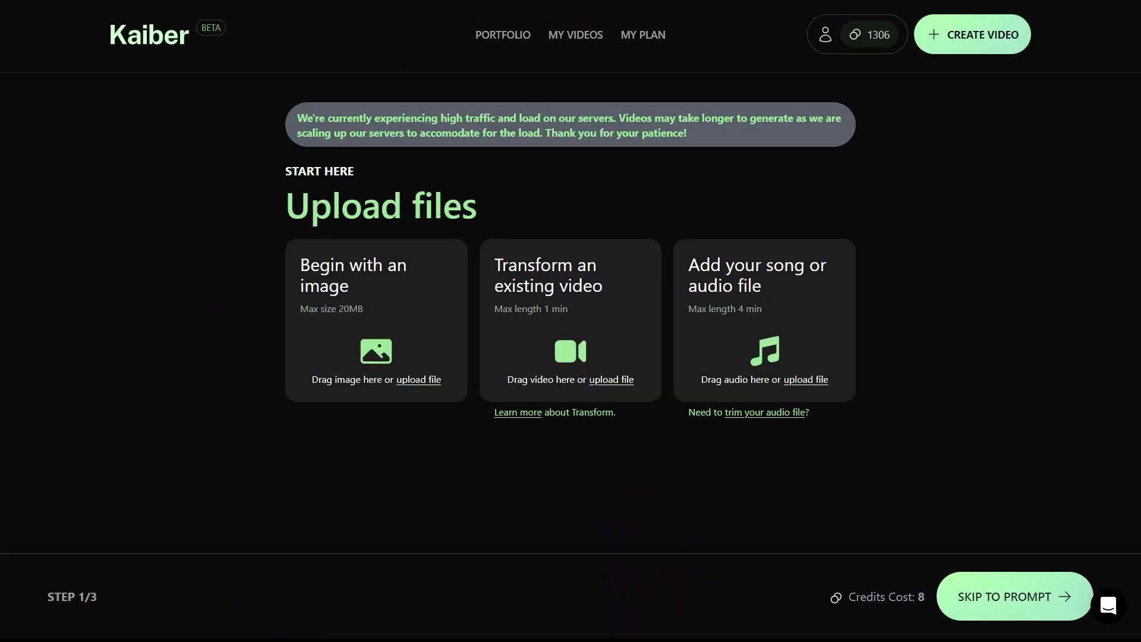
{"action": "left_click", "coordinate": [373, 304]}
{"action": "left_click_drag", "start_coordinate": [559, 101], "coordinate": [548, 287]}
{"action": "left_click", "coordinate": [505, 243]}
{"action": "left_click", "coordinate": [446, 329]}
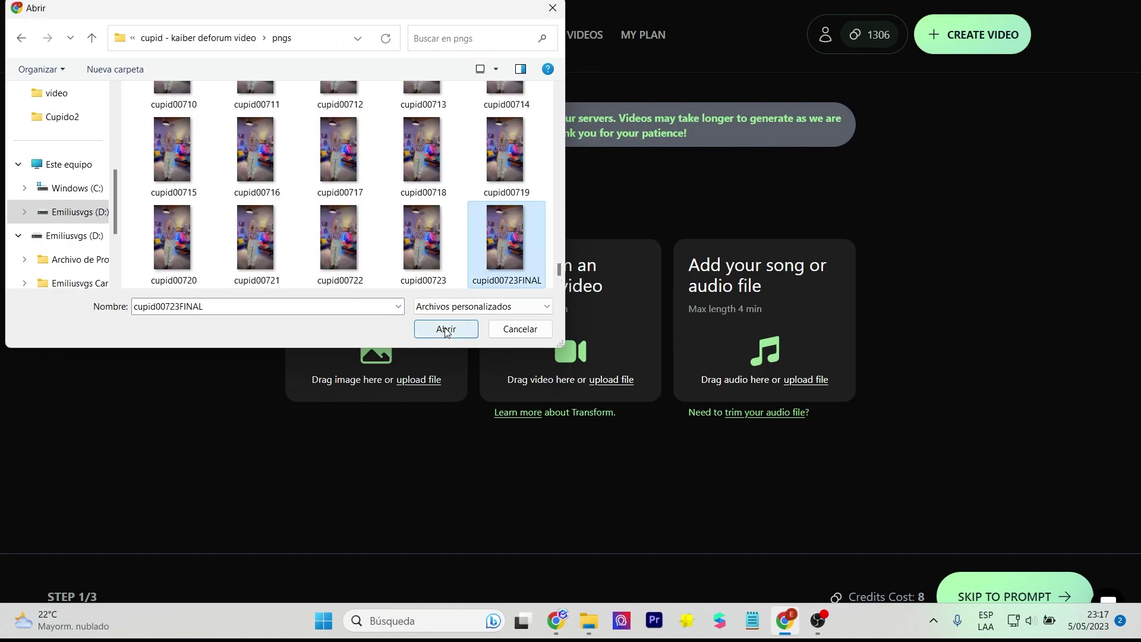
{"action": "scroll", "coordinate": [925, 289], "scroll_direction": "down", "scroll_amount": 2}
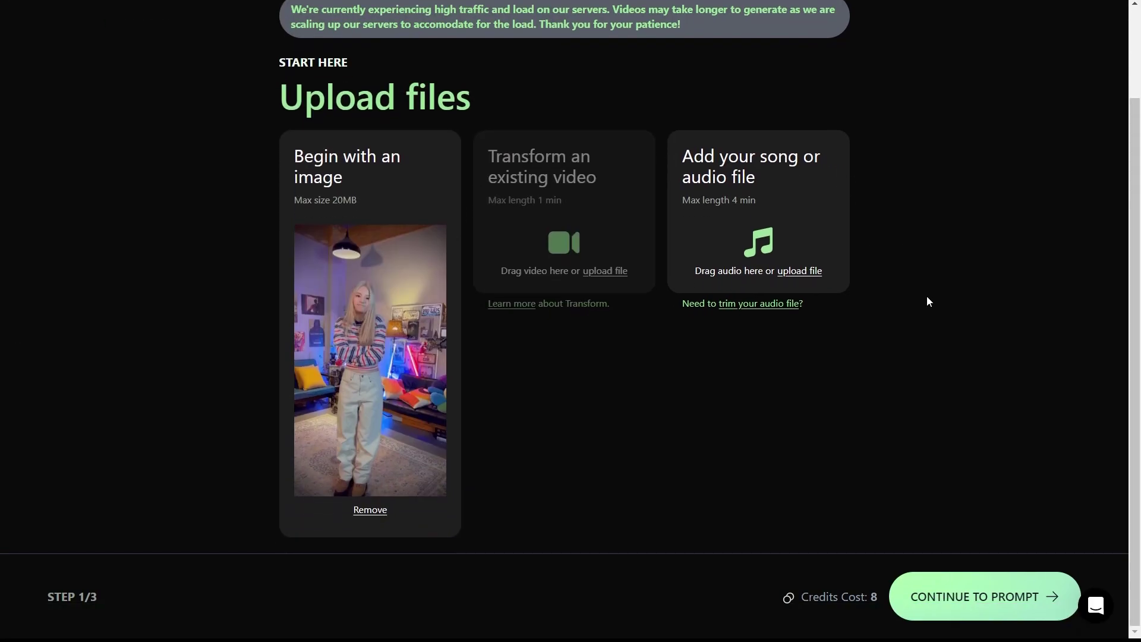
{"action": "left_click", "coordinate": [960, 582]}
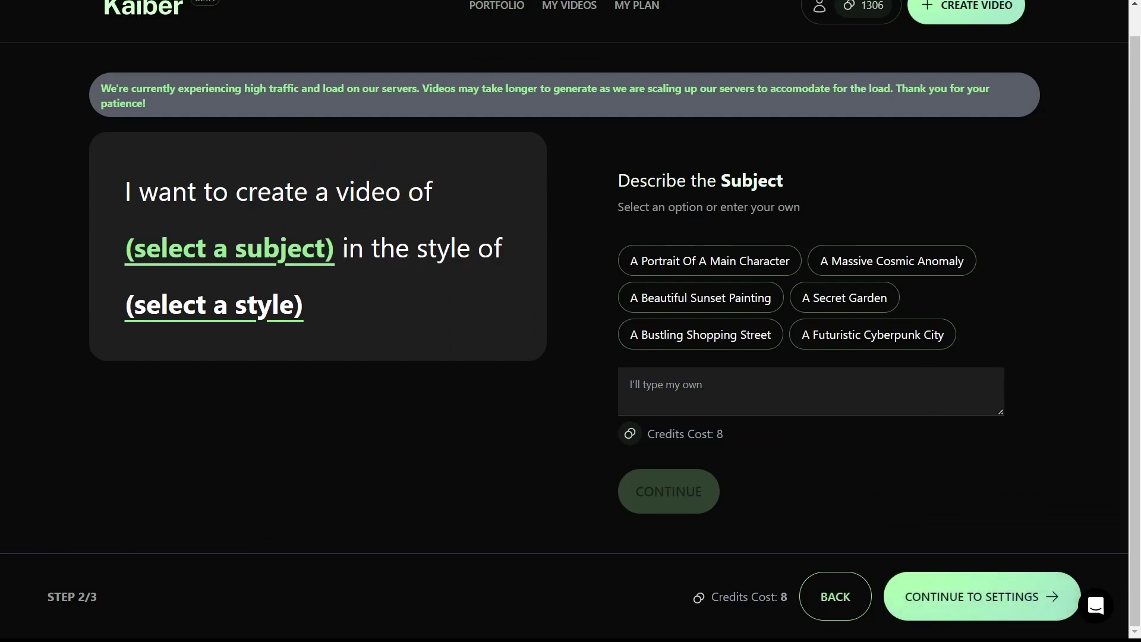
Describe the video's subject as "angel with big wings flying in the middle of pink clouds and rainbow".
{"action": "left_click", "coordinate": [748, 379]}
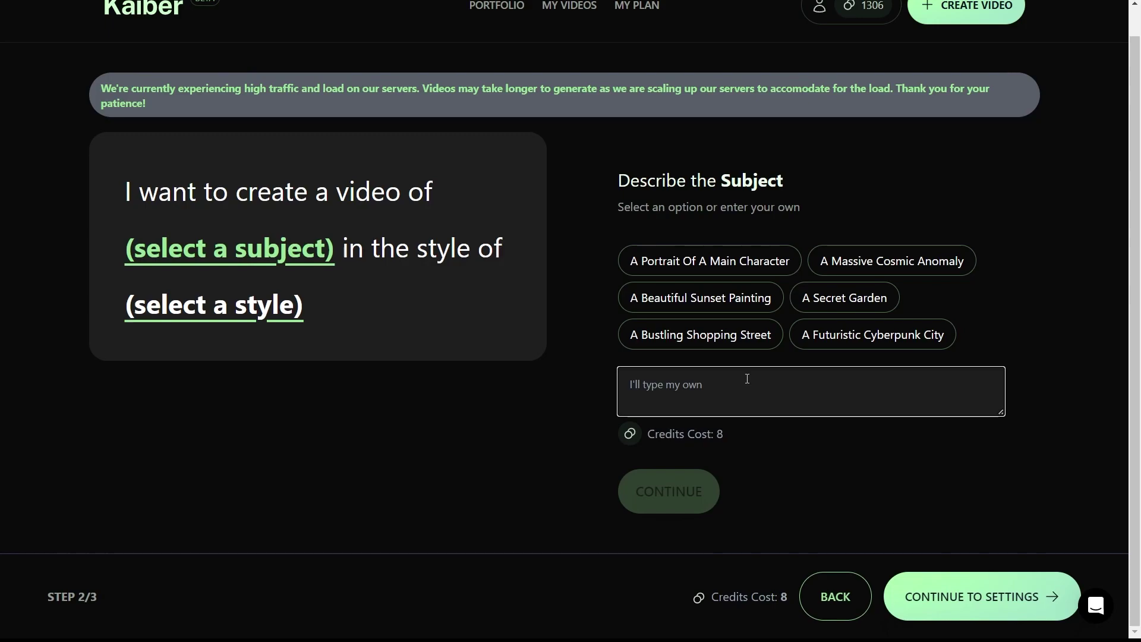
{"action": "type", "text": "angel wigh"}
{"action": "key", "text": "BackSpace"}
{"action": "key", "text": "BackSpace"}
{"action": "type", "text": "th big wings flying in the "}
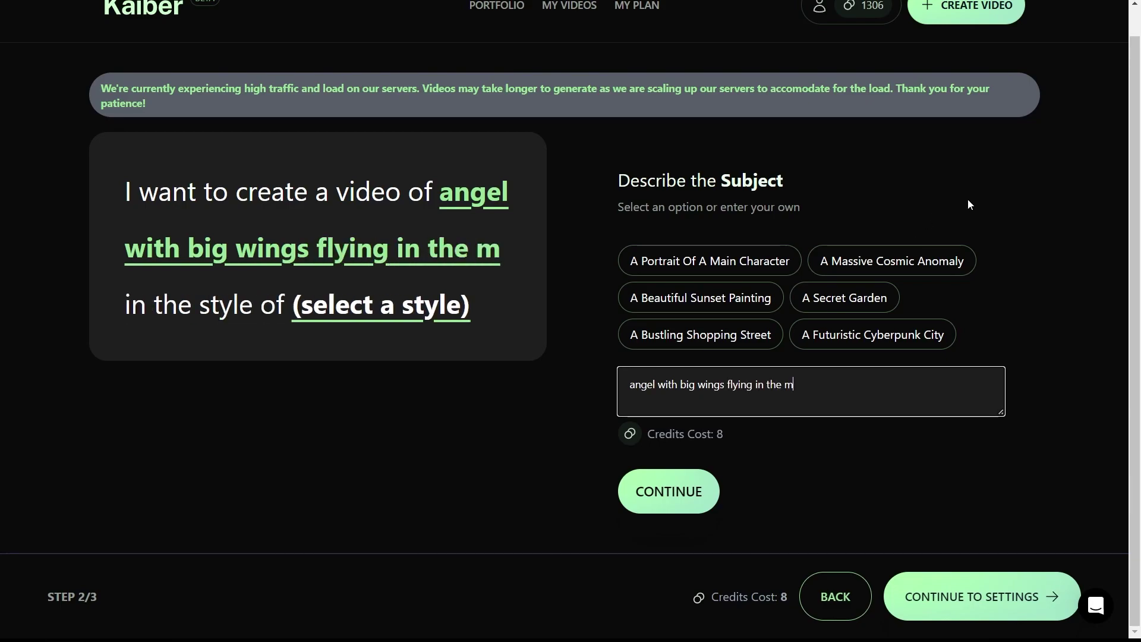
{"action": "type", "text": "middle of pink clo"}
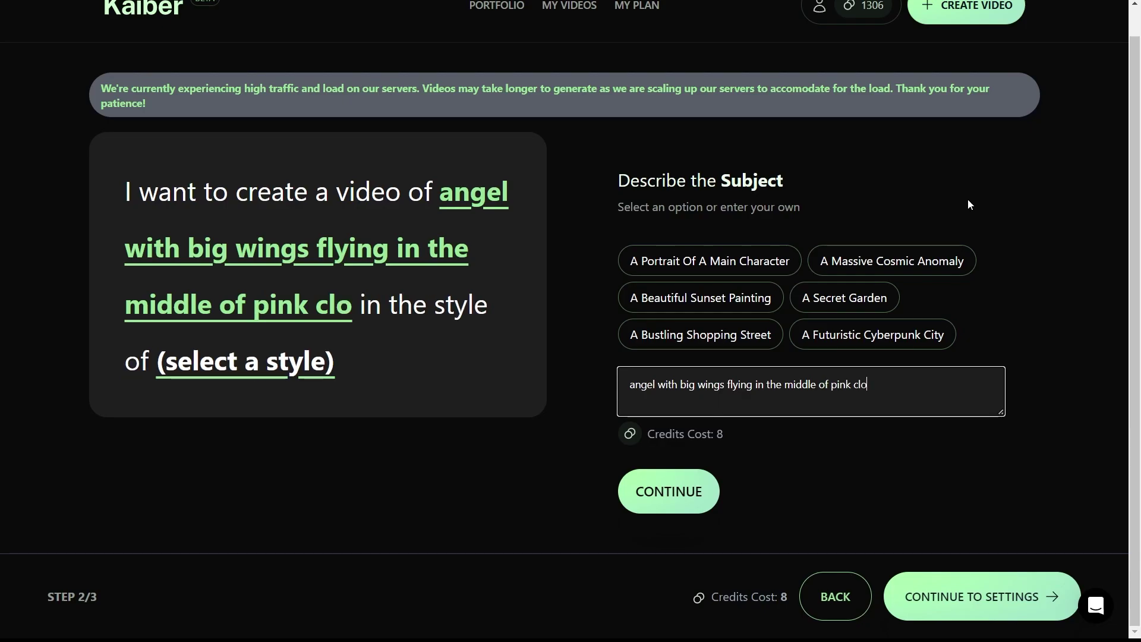
{"action": "type", "text": "uds"}
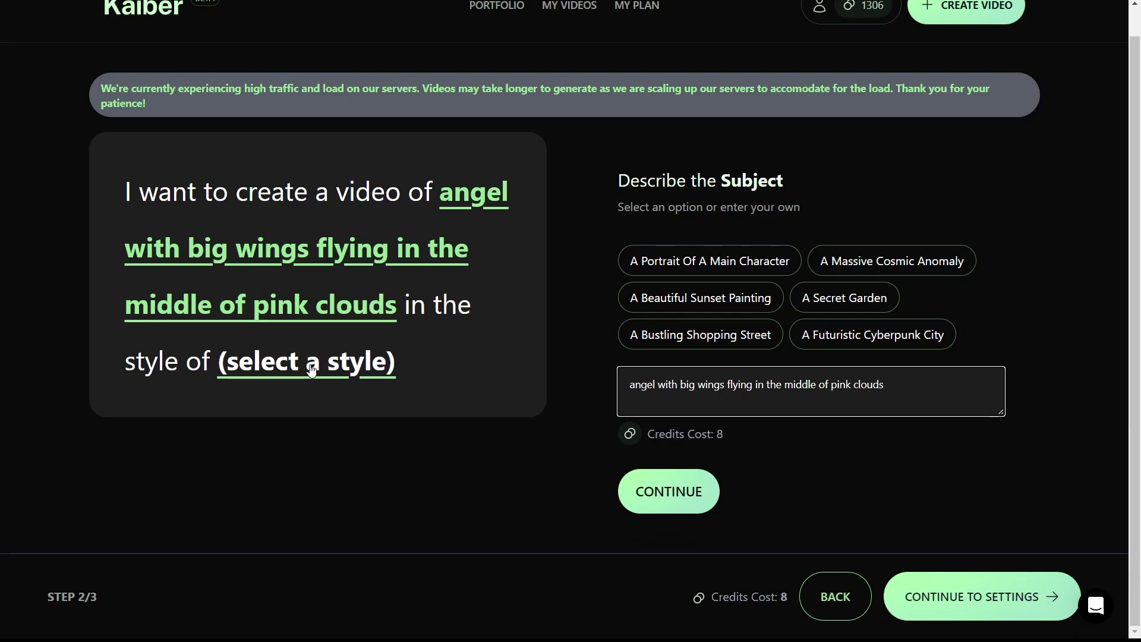
{"action": "type", "text": " an"}
{"action": "key", "text": "BackSpace"}
{"action": "type", "text": "d rainbow"}
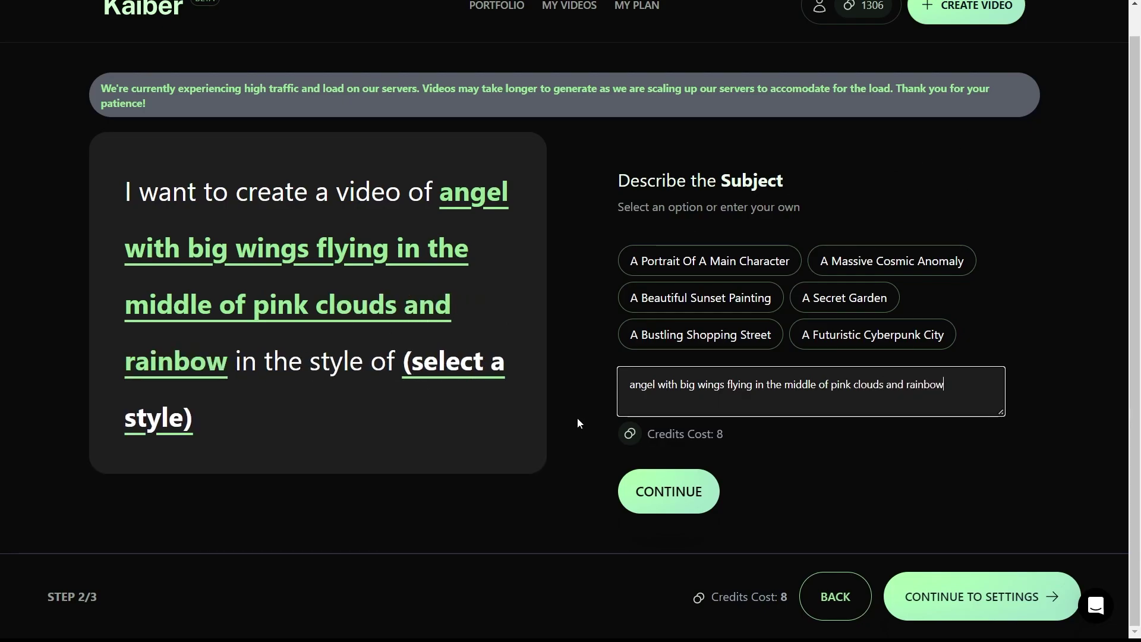
Enter "anime style" as the custom art style and continue to the video settings.
{"action": "left_click", "coordinate": [456, 366]}
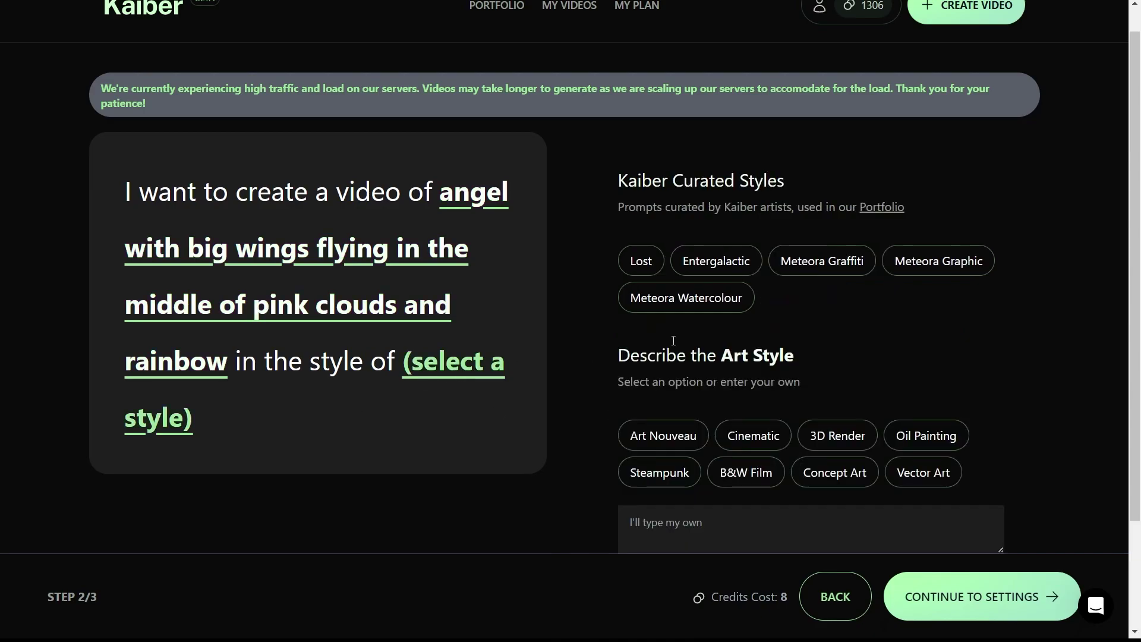
{"action": "scroll", "coordinate": [950, 316], "scroll_direction": "down", "scroll_amount": 1}
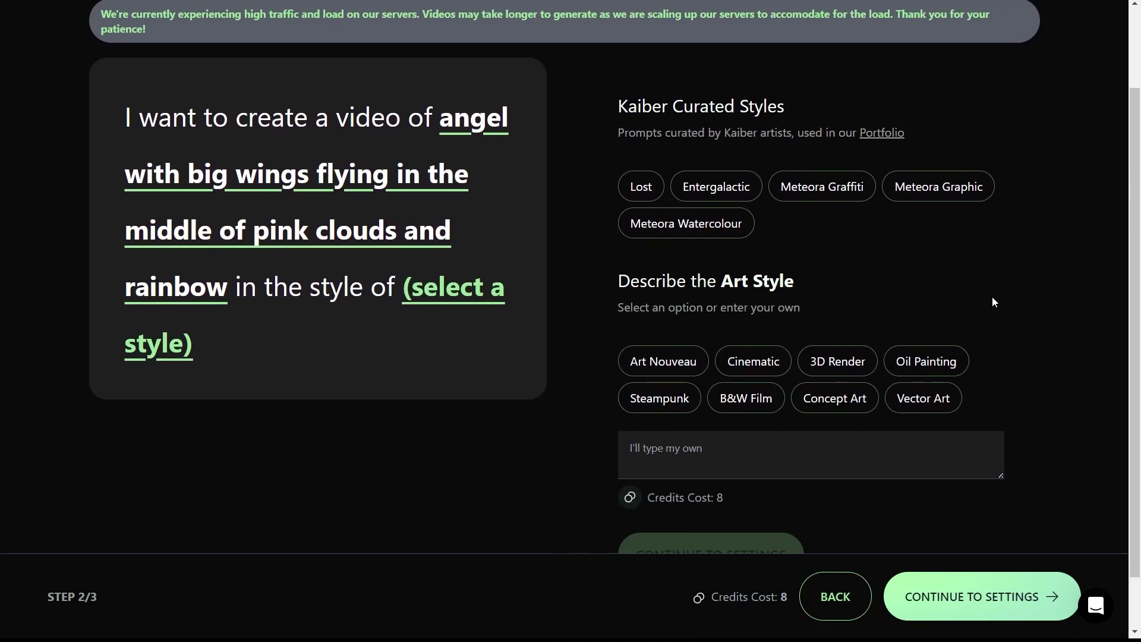
{"action": "scroll", "coordinate": [993, 297], "scroll_direction": "down", "scroll_amount": 1}
{"action": "left_click", "coordinate": [808, 387]}
{"action": "type", "text": "a"}
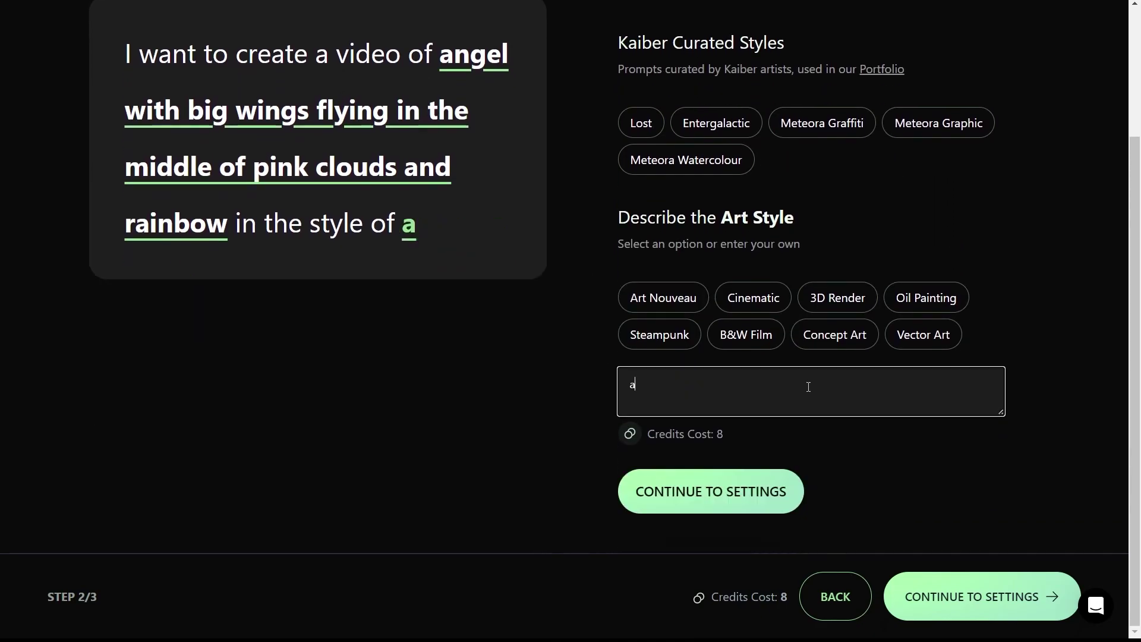
{"action": "type", "text": "nime style"}
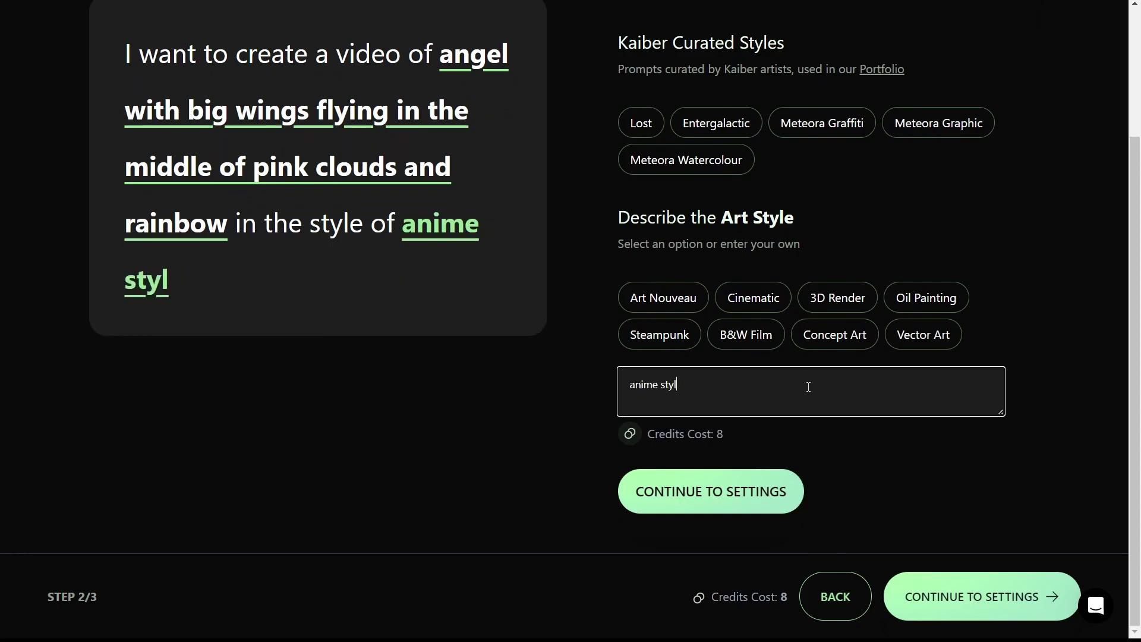
{"action": "left_click", "coordinate": [730, 496]}
Set the video duration to 30 s, the camera movement direction to Left, and Evolve to 5.
{"action": "left_click_drag", "start_coordinate": [343, 171], "coordinate": [388, 186]}
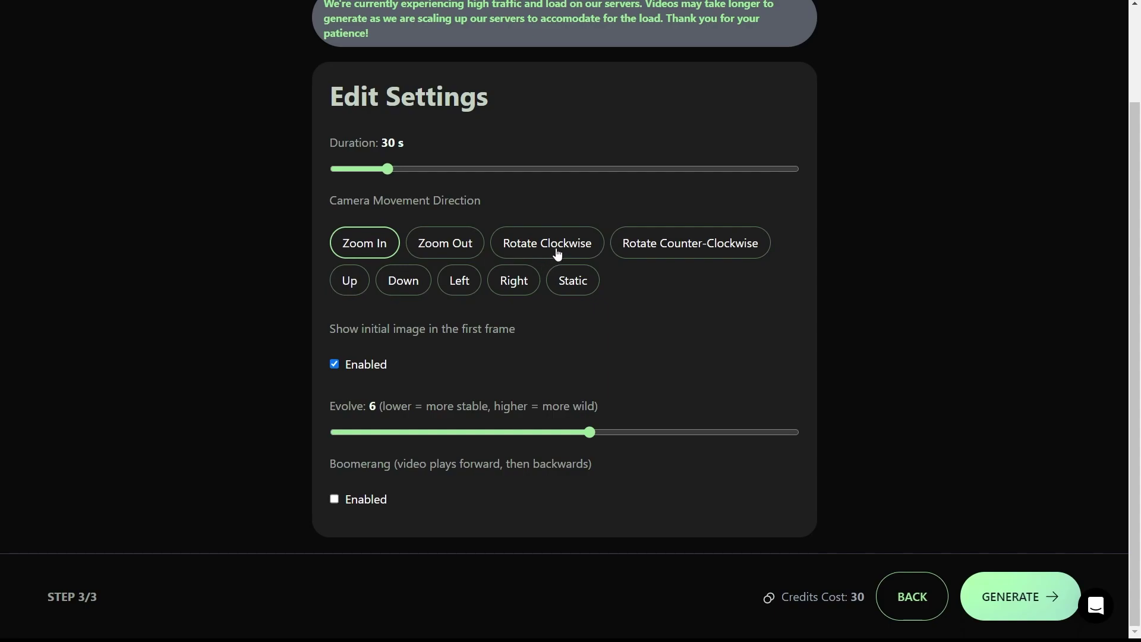
{"action": "left_click", "coordinate": [458, 284]}
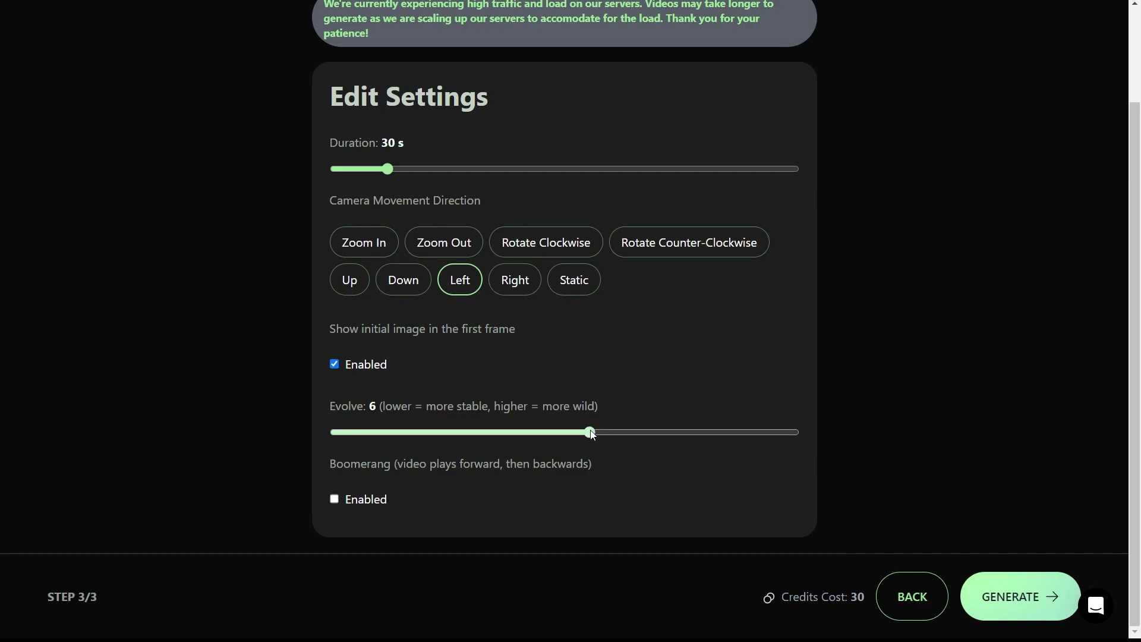
{"action": "left_click_drag", "start_coordinate": [590, 433], "coordinate": [520, 434]}
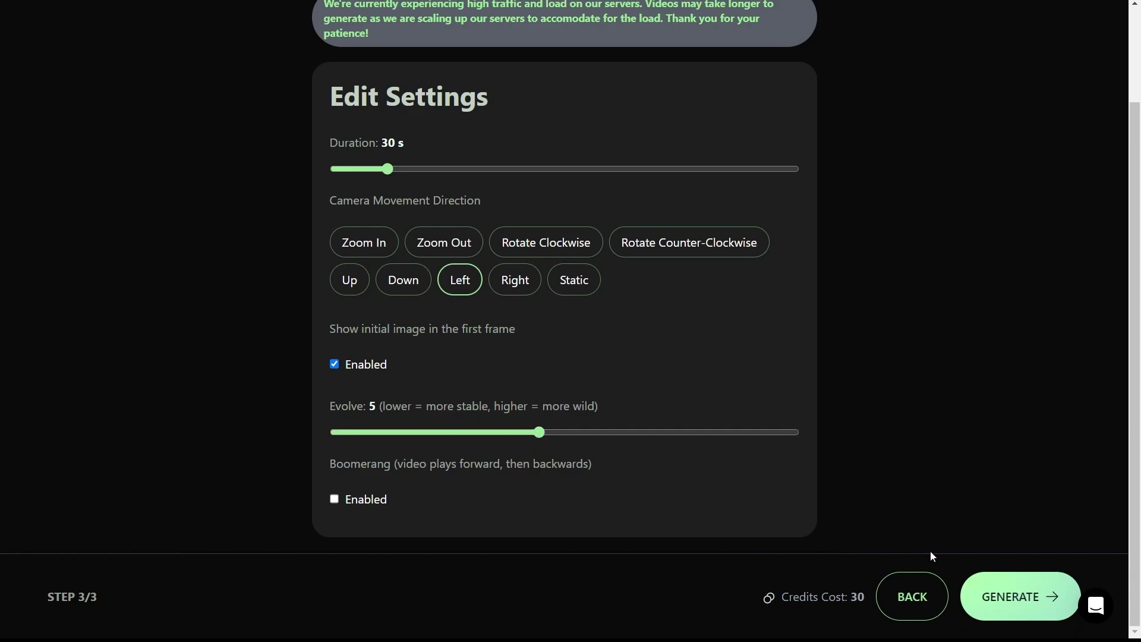
Generate the 30-second video, and generate another version rotating clockwise with Evolve set to 10.
{"action": "left_click", "coordinate": [1016, 590]}
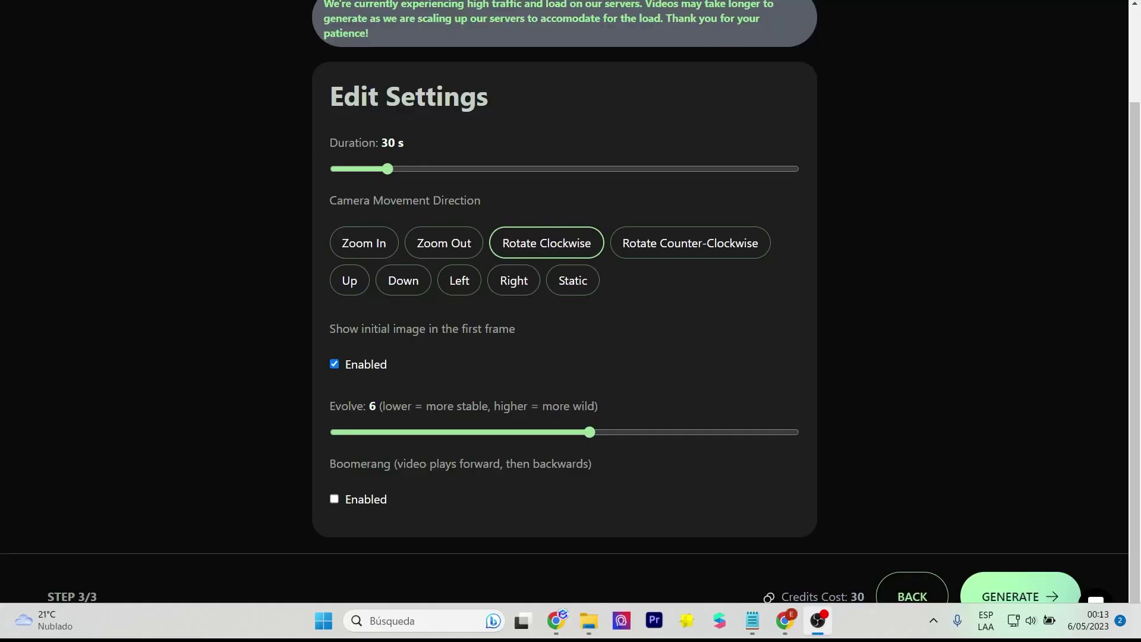
{"action": "left_click_drag", "start_coordinate": [589, 433], "coordinate": [835, 437]}
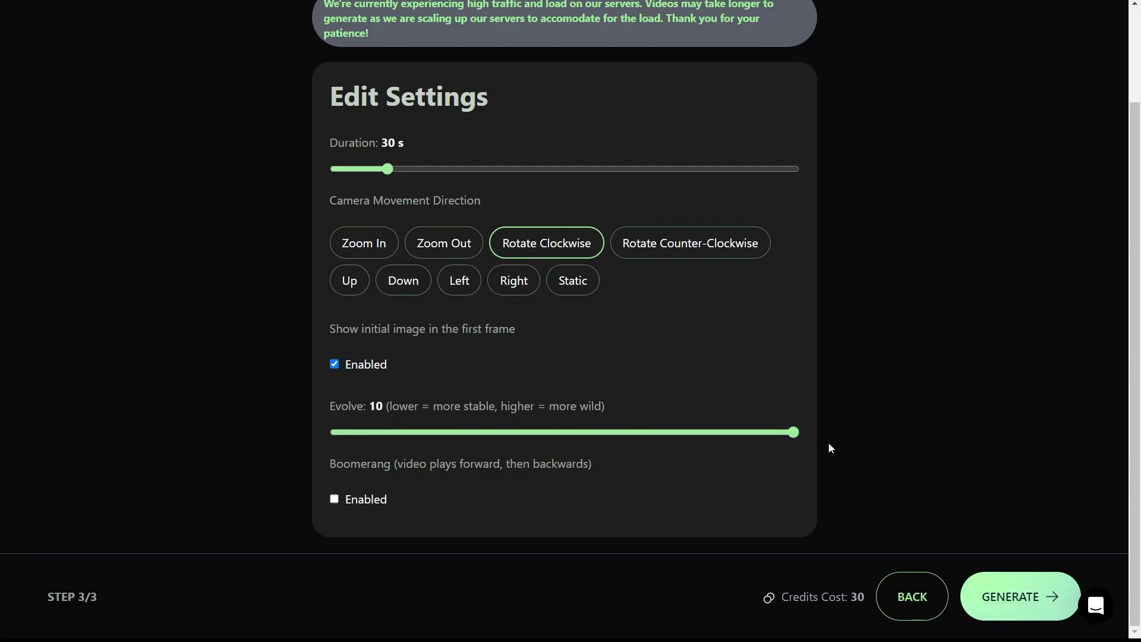
{"action": "left_click", "coordinate": [1010, 613]}
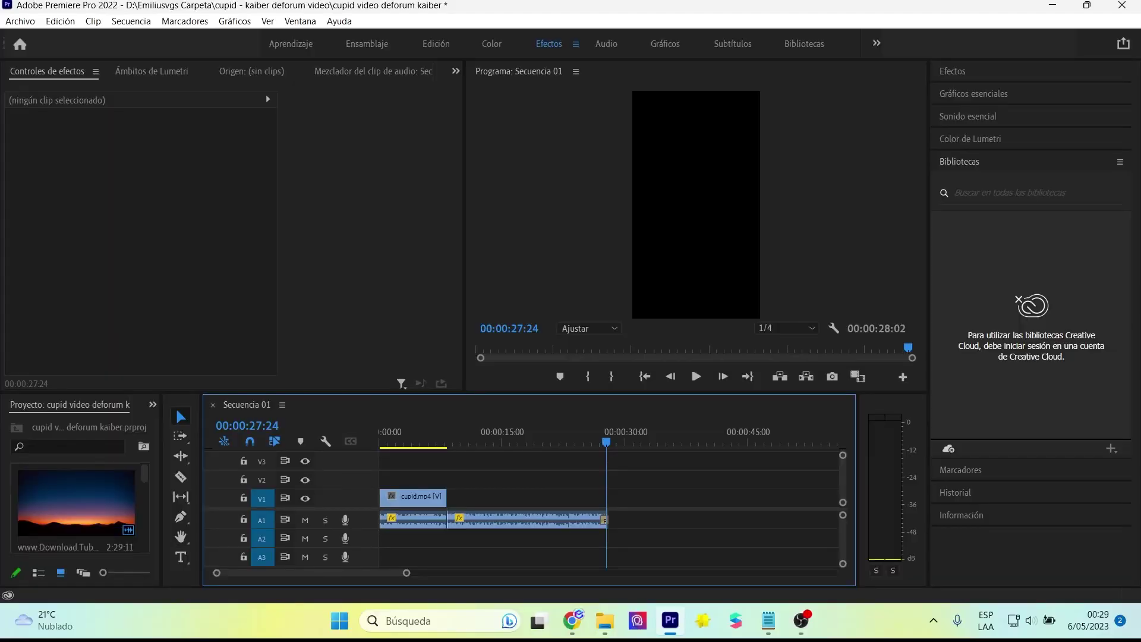
Switch to Premiere Pro, place kaiber 04 demo video.mp4 directly after cupid.mp4 on track V1, and scale it to frame size.
{"action": "left_click_drag", "start_coordinate": [224, 382], "coordinate": [452, 498]}
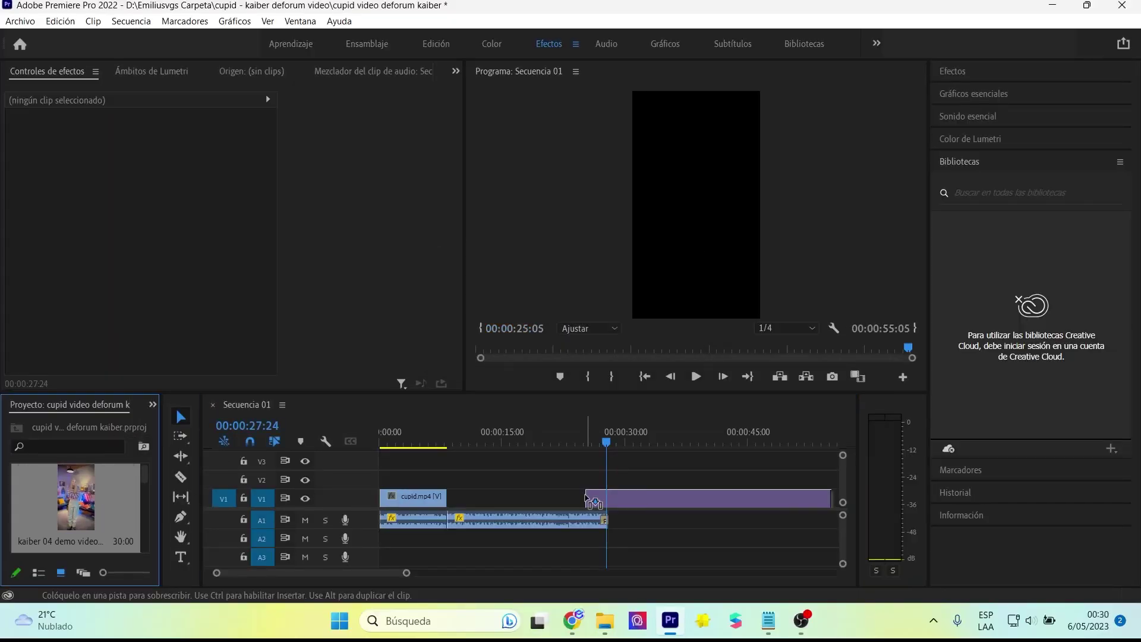
{"action": "right_click", "coordinate": [615, 505]}
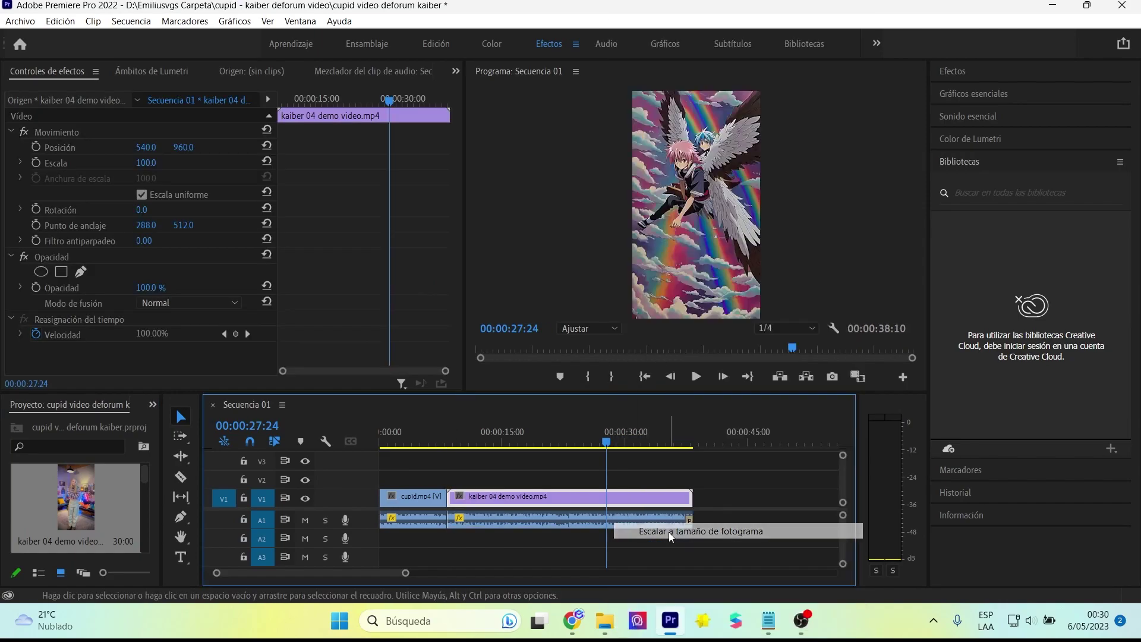
Play back the transition from cupid.mp4 to the Kaiber clip on the timeline.
{"action": "left_click_drag", "start_coordinate": [441, 441], "coordinate": [445, 498]}
{"action": "key", "text": "="}
{"action": "left_click", "coordinate": [436, 440]}
{"action": "left_click", "coordinate": [418, 427]}
{"action": "key", "text": "space"}
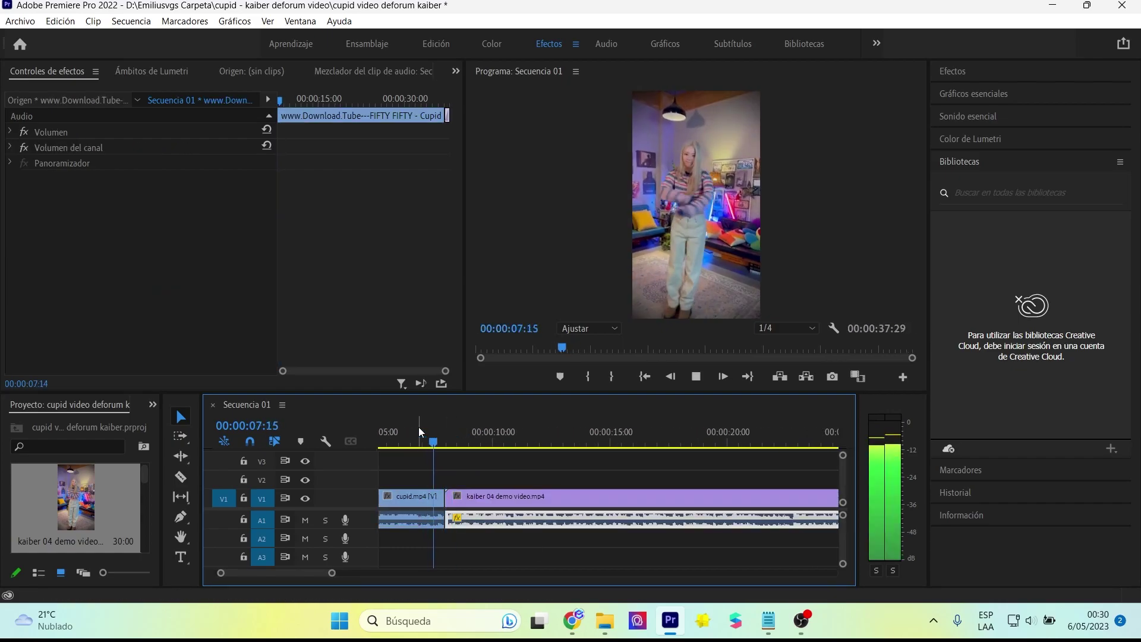
{"action": "key", "text": "minus"}
{"action": "key", "text": "="}
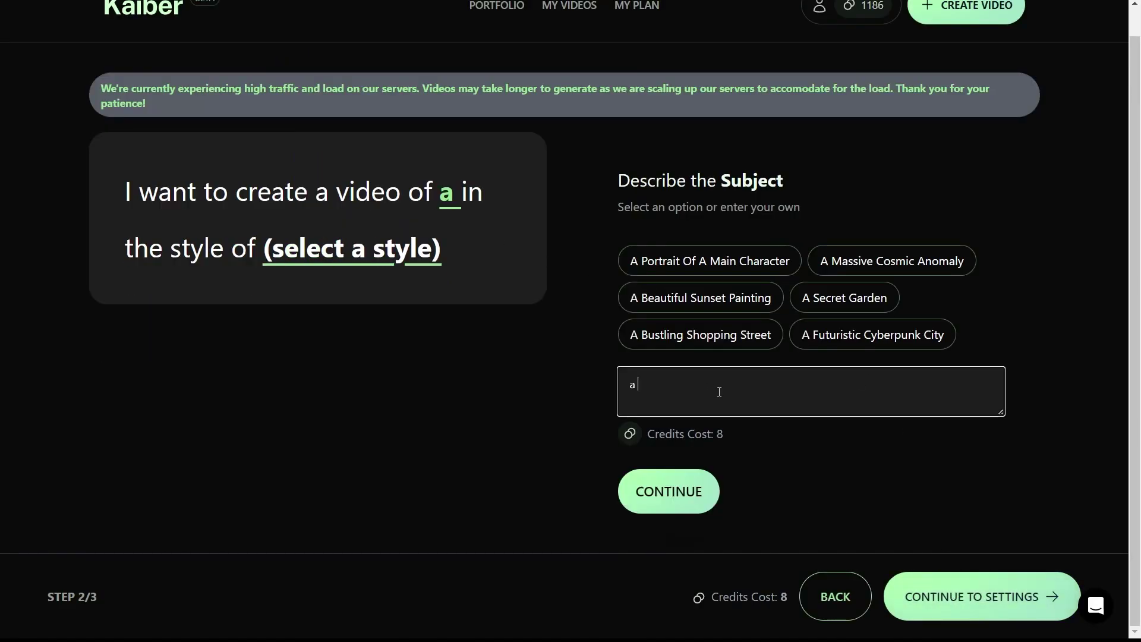
In Kaiber, describe the subject as "a magic bird flying in the middle of the night" and continue to the style.
{"action": "type", "text": "magic bird flying in t"}
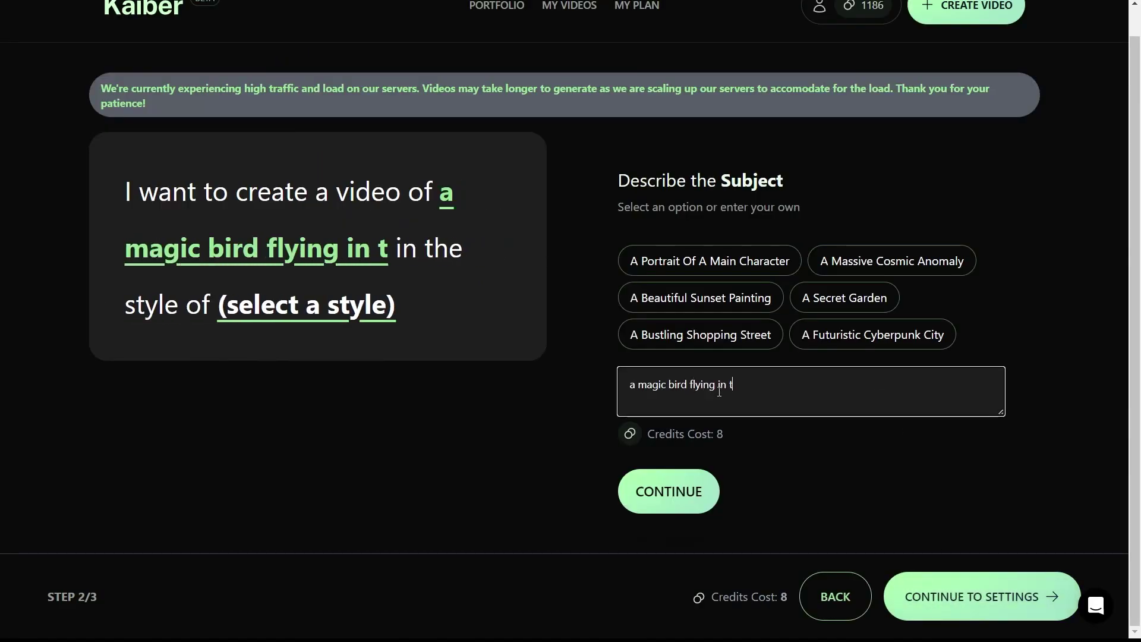
{"action": "type", "text": "he middle of the night"}
{"action": "left_click", "coordinate": [669, 491]}
Generate the magic bird video with a chosen style and a changed duration.
{"action": "left_click", "coordinate": [833, 359]}
{"action": "left_click", "coordinate": [699, 514]}
{"action": "scroll", "coordinate": [565, 297], "scroll_direction": "down", "scroll_amount": 3}
{"action": "left_click", "coordinate": [359, 170]}
{"action": "left_click", "coordinate": [1020, 597]}
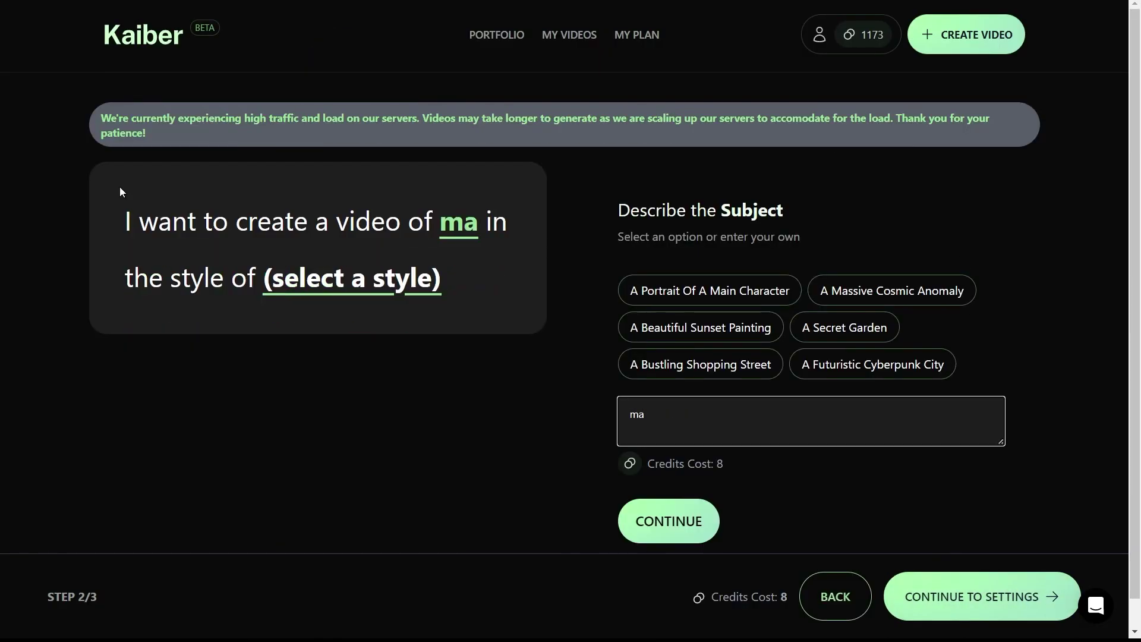
Set up a video of "beautiful cats playing in the snow" in "disney style cartoon" and choose its camera movement direction.
{"action": "type", "text": "beautiful cats playing in the snow"}
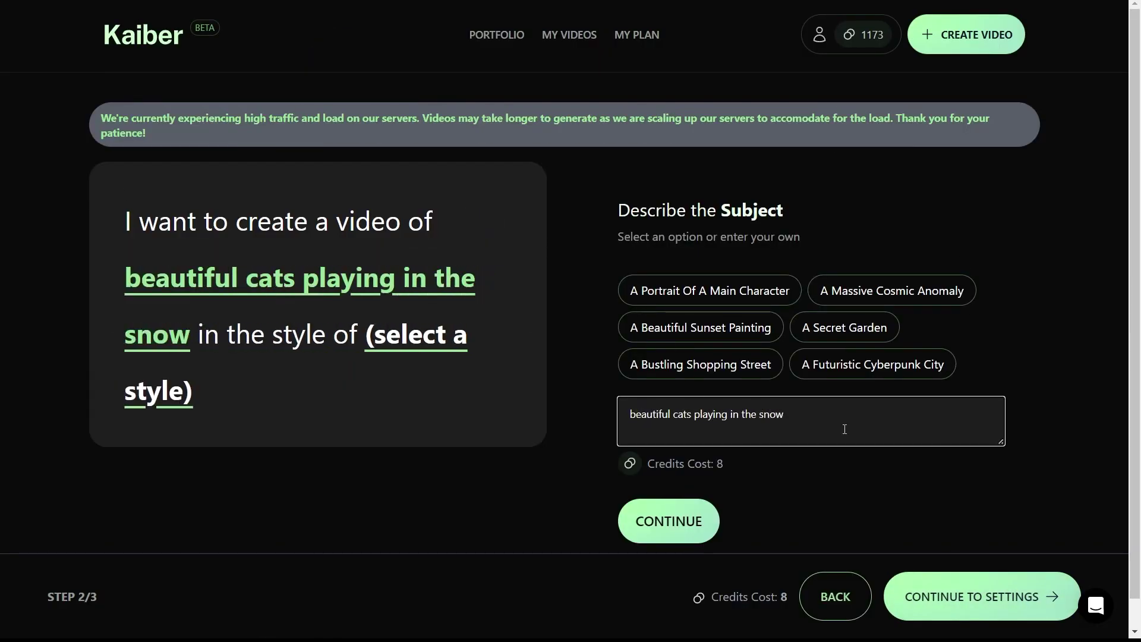
{"action": "left_click", "coordinate": [669, 520]}
{"action": "type", "text": "disney style cartoon"}
{"action": "left_click", "coordinate": [975, 597]}
{"action": "left_click", "coordinate": [406, 321]}
{"action": "left_click", "coordinate": [444, 283]}
Describe another video's subject as "crazy dogs jumping in the sea, sunset" and continue to the style.
{"action": "scroll", "coordinate": [1004, 560], "scroll_direction": "down", "scroll_amount": 1}
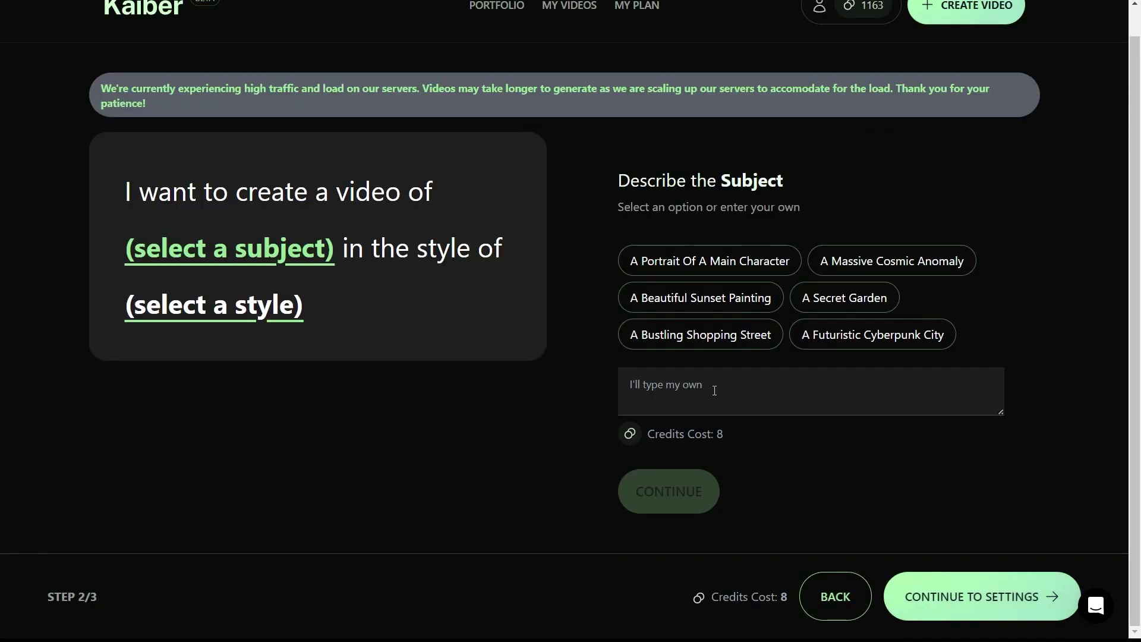
{"action": "type", "text": "dog"}
{"action": "type", "text": "s ju"}
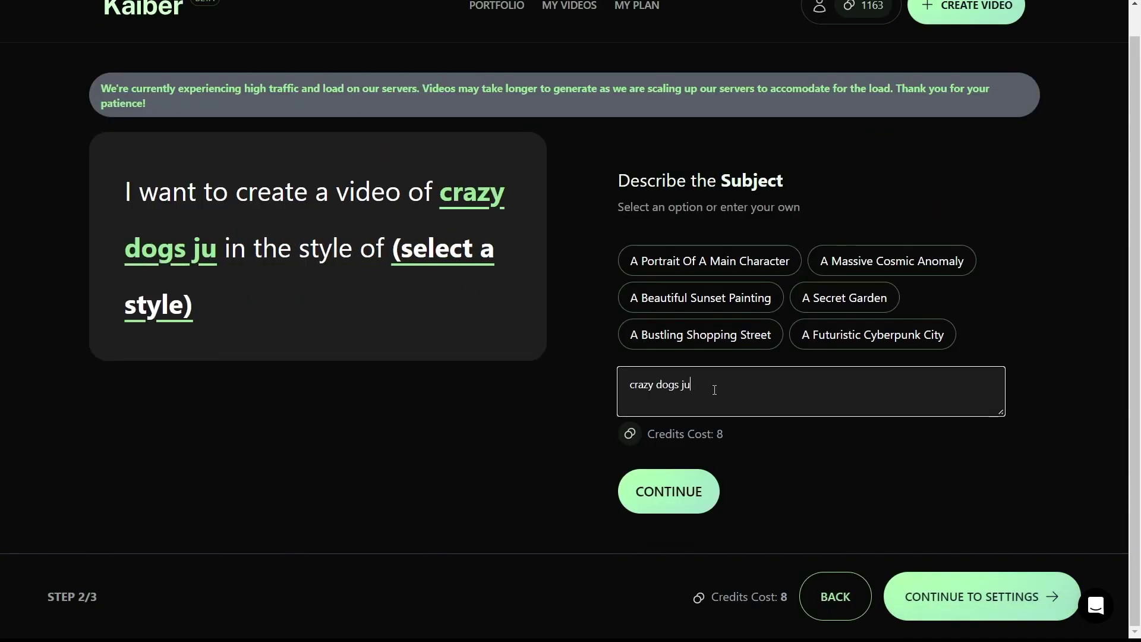
{"action": "type", "text": "mping in the sea, sunset holiday"}
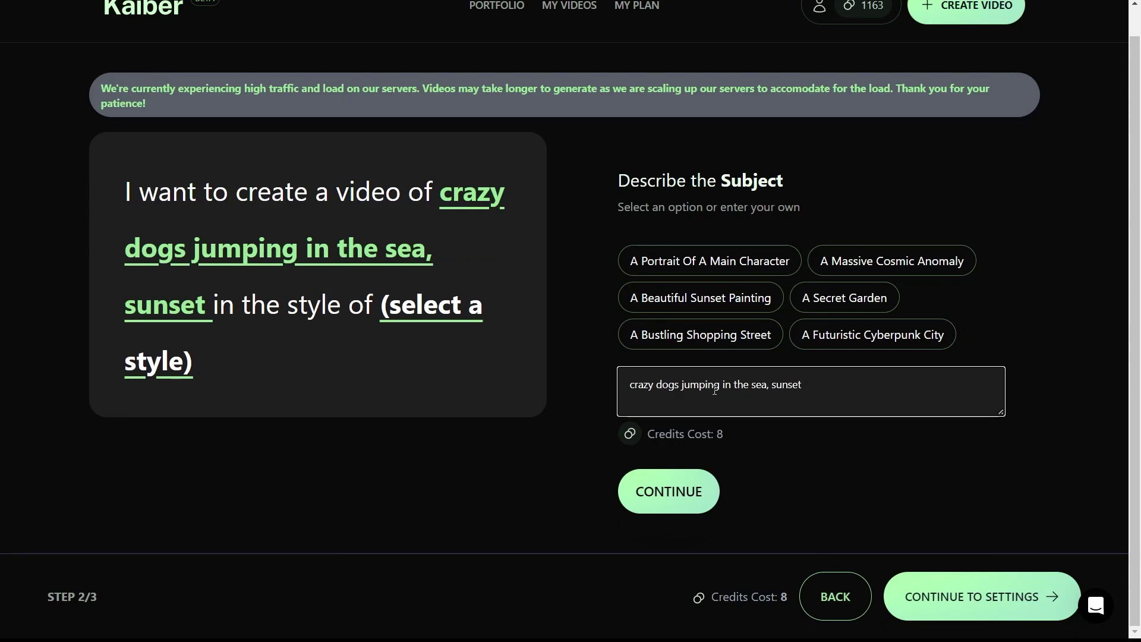
{"action": "left_click", "coordinate": [669, 491]}
{"action": "scroll", "coordinate": [835, 386], "scroll_direction": "down", "scroll_amount": 1}
{"action": "left_click", "coordinate": [834, 361]}
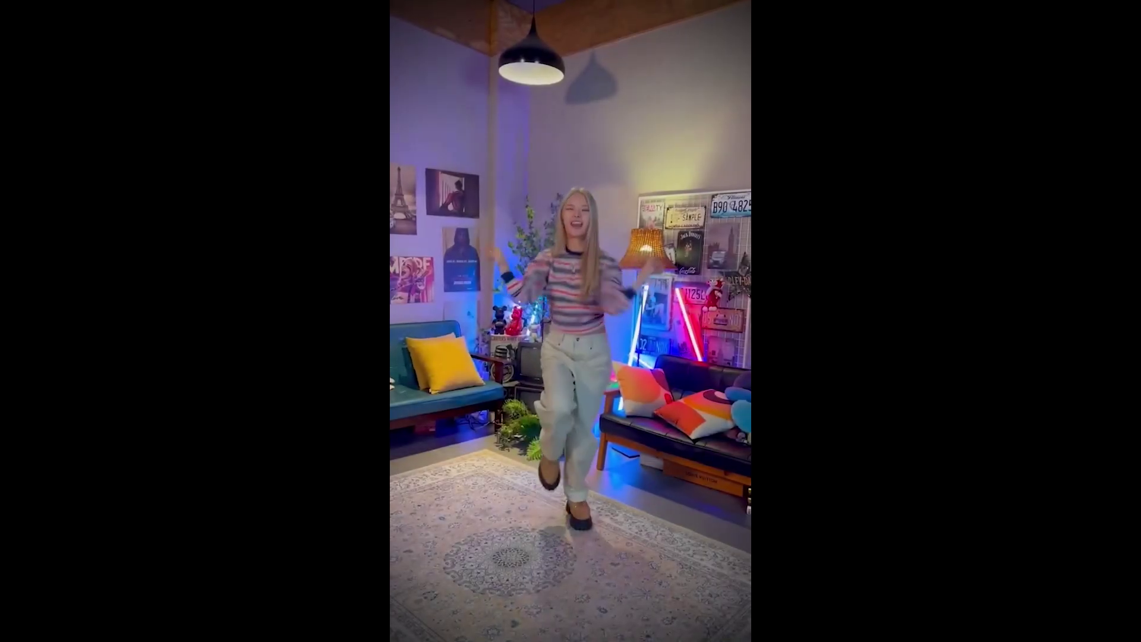
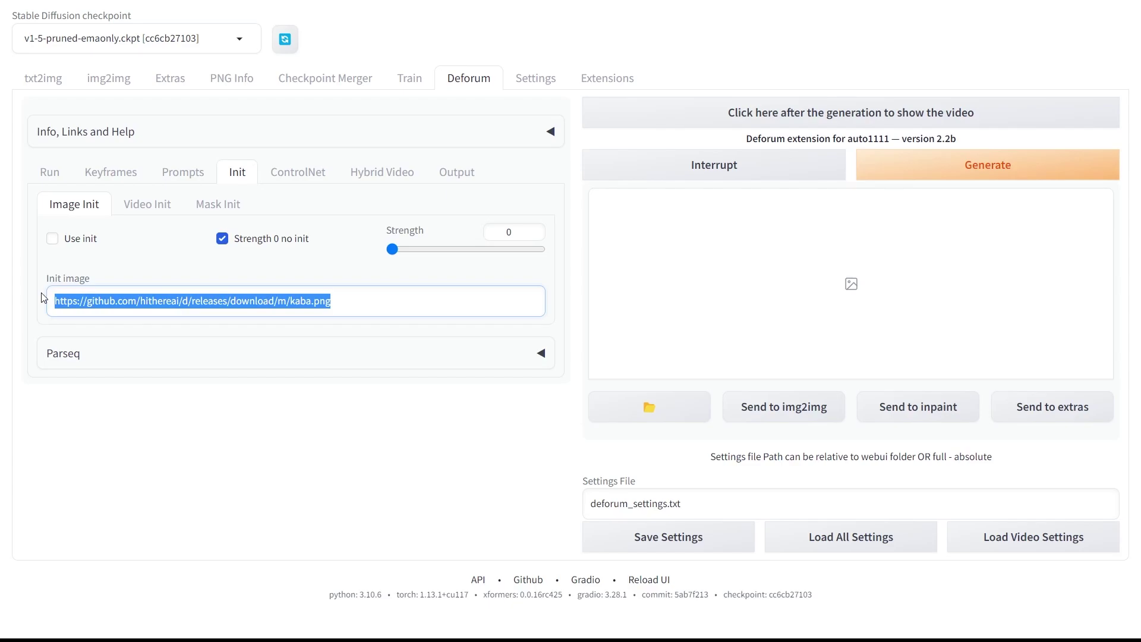
{"action": "type", "text": "http://emiliusvgs.com/wp-content/uploads/2023/05/cupid00723FINAL.png"}
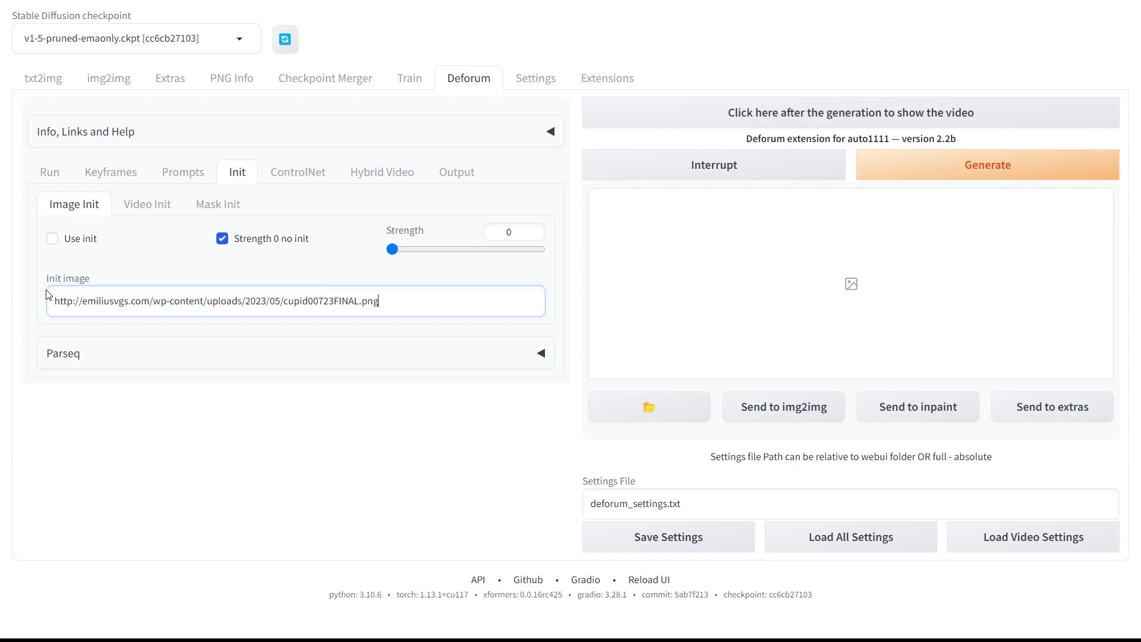
{"action": "left_click", "coordinate": [52, 238]}
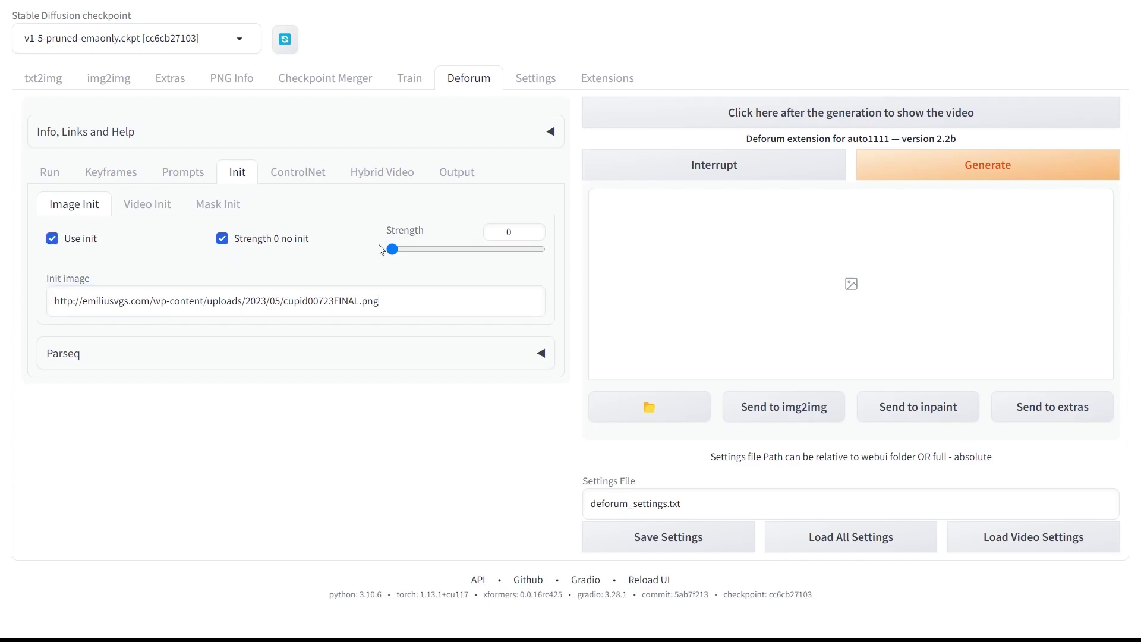
{"action": "mouse_move", "coordinate": [393, 249]}
{"action": "left_mouse_down"}
{"action": "mouse_move", "coordinate": [521, 250]}
{"action": "mouse_move", "coordinate": [401, 254]}
{"action": "left_mouse_up"}
Set the Deforum run's output size to 384 wide by 700 high.
{"action": "left_click", "coordinate": [51, 173]}
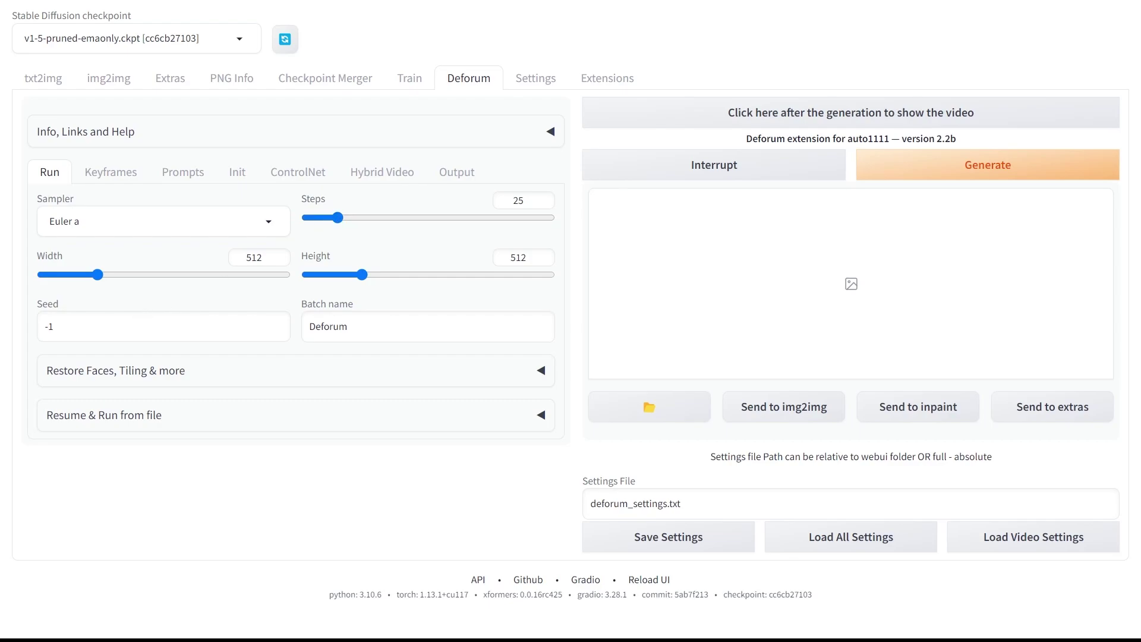
{"action": "double_click", "coordinate": [248, 257]}
{"action": "type", "text": "384"}
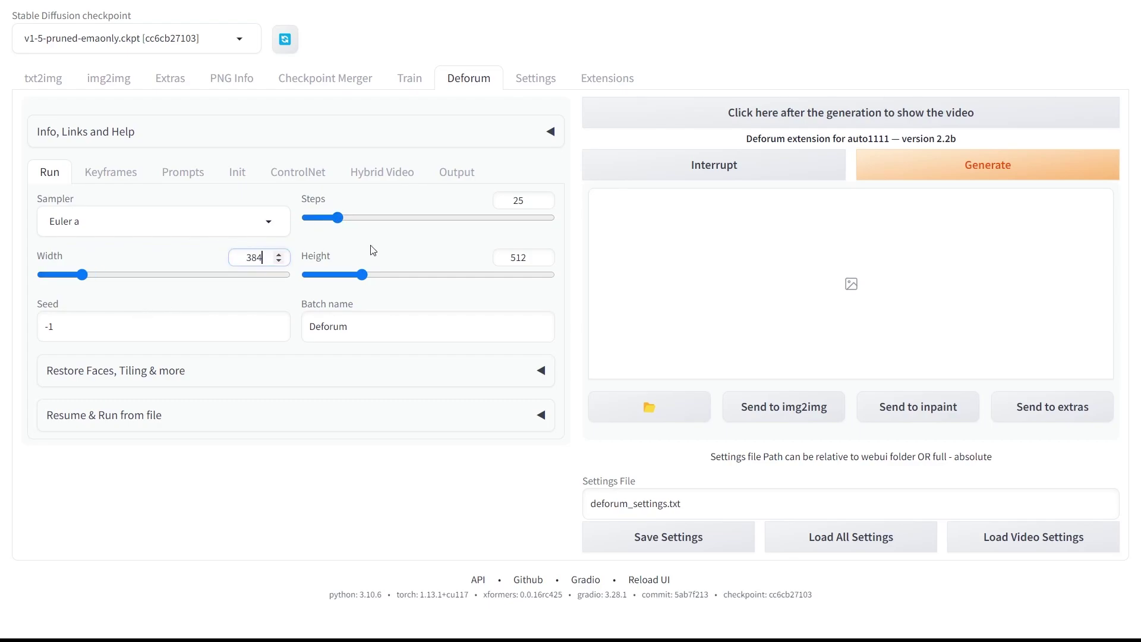
{"action": "double_click", "coordinate": [535, 259]}
{"action": "type", "text": "700"}
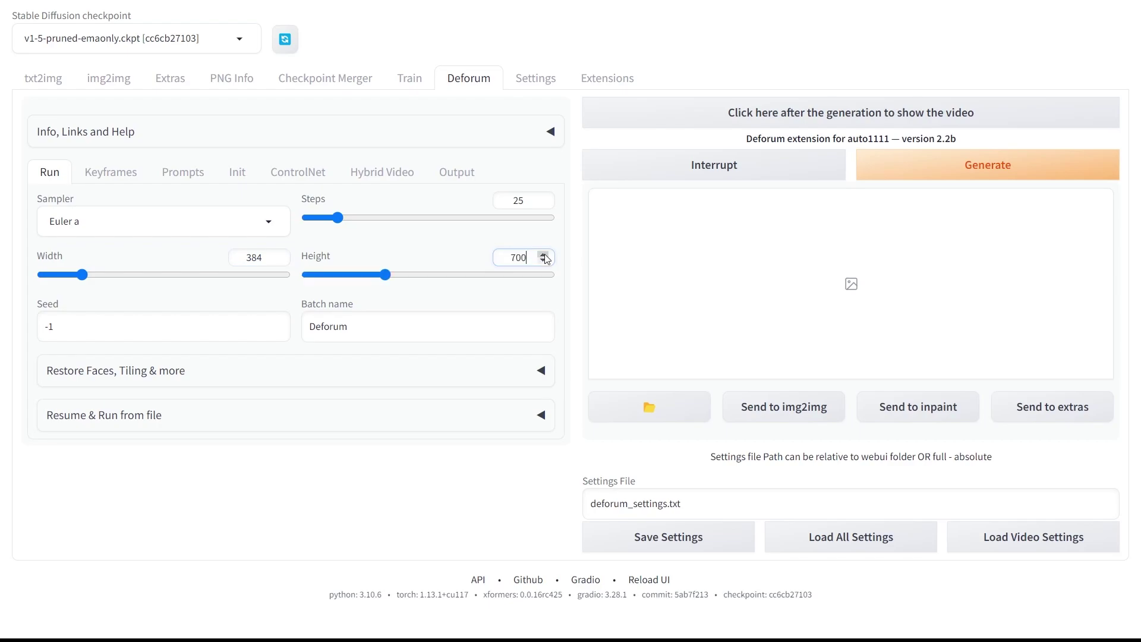
Name the batch "cupido" and slightly increase the number of sampling steps.
{"action": "left_click", "coordinate": [343, 329]}
{"action": "key", "text": "ctrl+a"}
{"action": "type", "text": "cupido"}
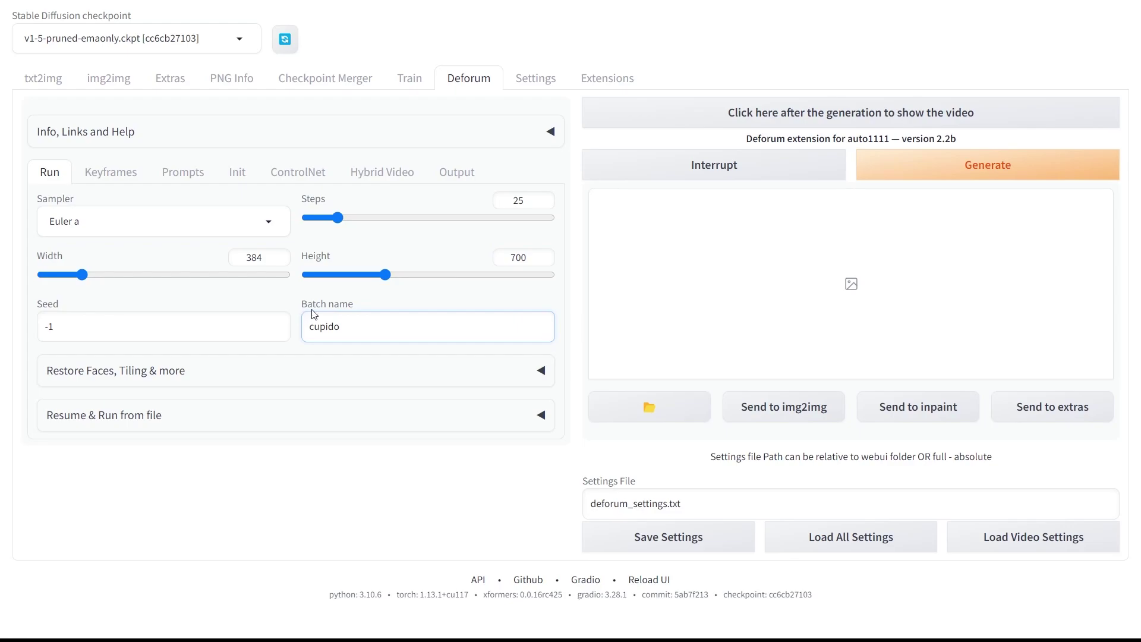
{"action": "left_click", "coordinate": [392, 292]}
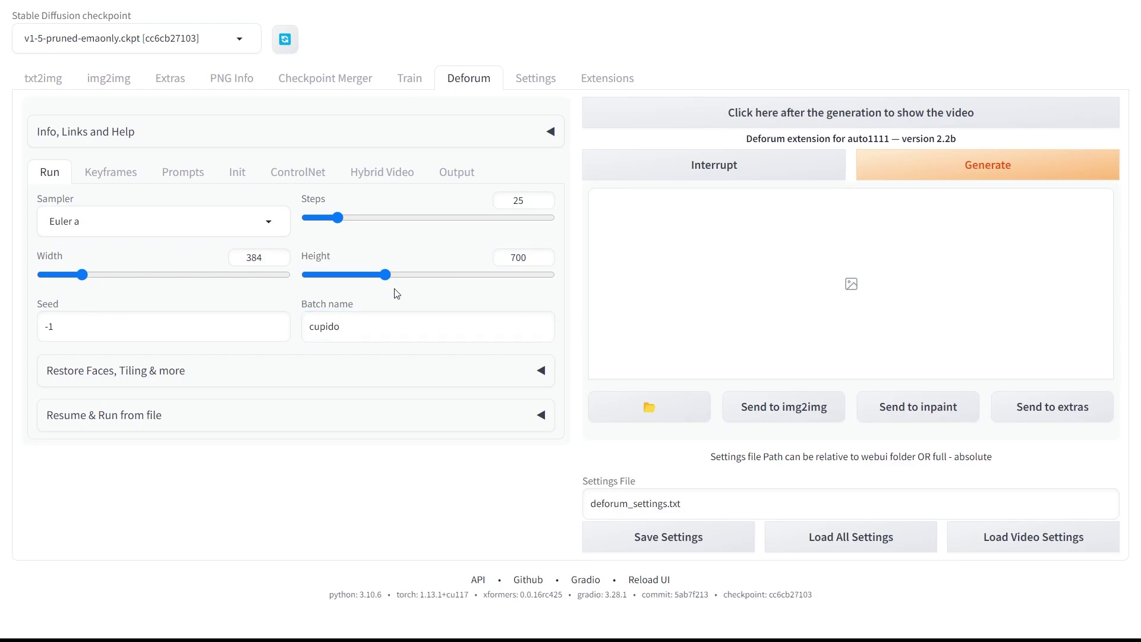
{"action": "left_click_drag", "start_coordinate": [337, 218], "coordinate": [344, 217]}
Set the border mode in the keyframe settings to wrap.
{"action": "left_click", "coordinate": [118, 174]}
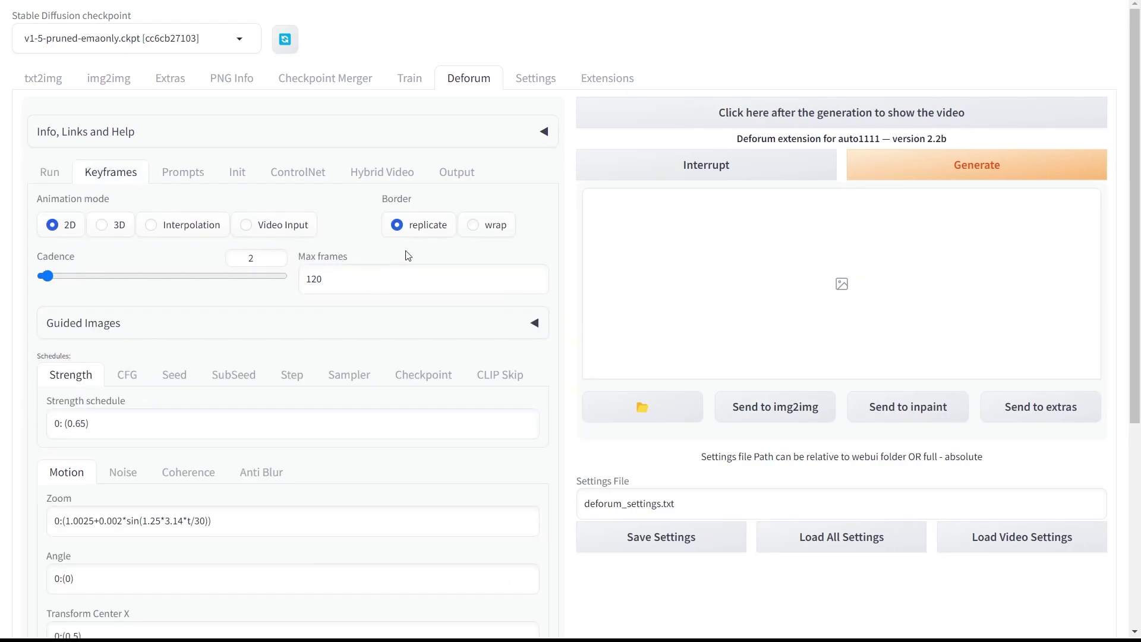
{"action": "left_click", "coordinate": [474, 226]}
Set the Transform Center Y motion schedule to 0:(0.5),50:(0.2).
{"action": "scroll", "coordinate": [252, 374], "scroll_direction": "down", "scroll_amount": 1}
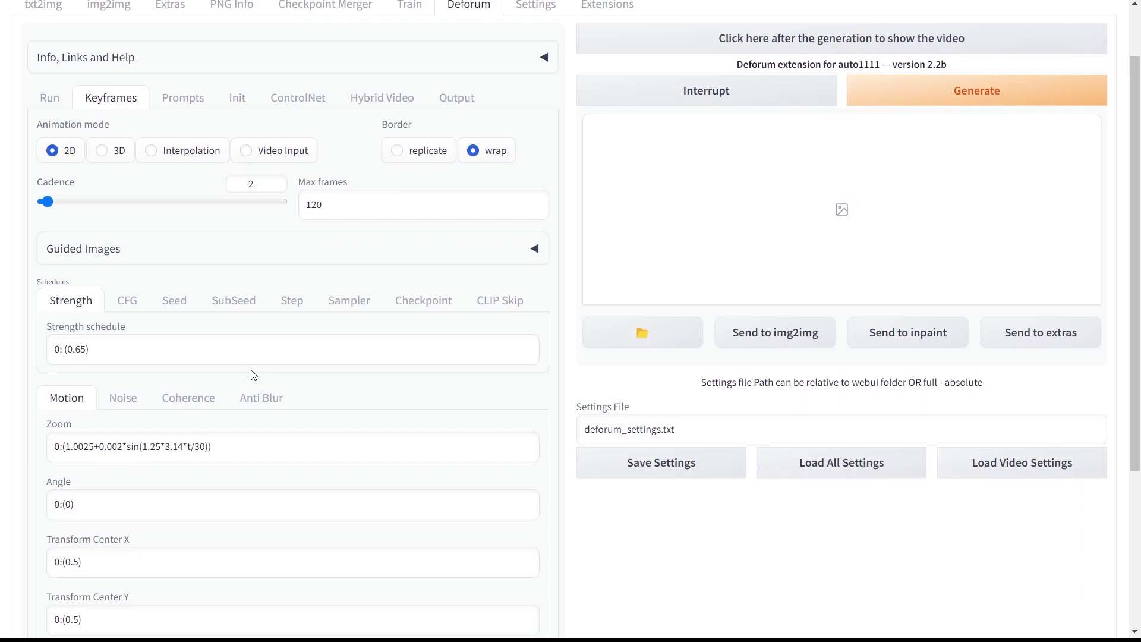
{"action": "scroll", "coordinate": [252, 374], "scroll_direction": "down", "scroll_amount": 1}
{"action": "scroll", "coordinate": [128, 437], "scroll_direction": "down", "scroll_amount": 1}
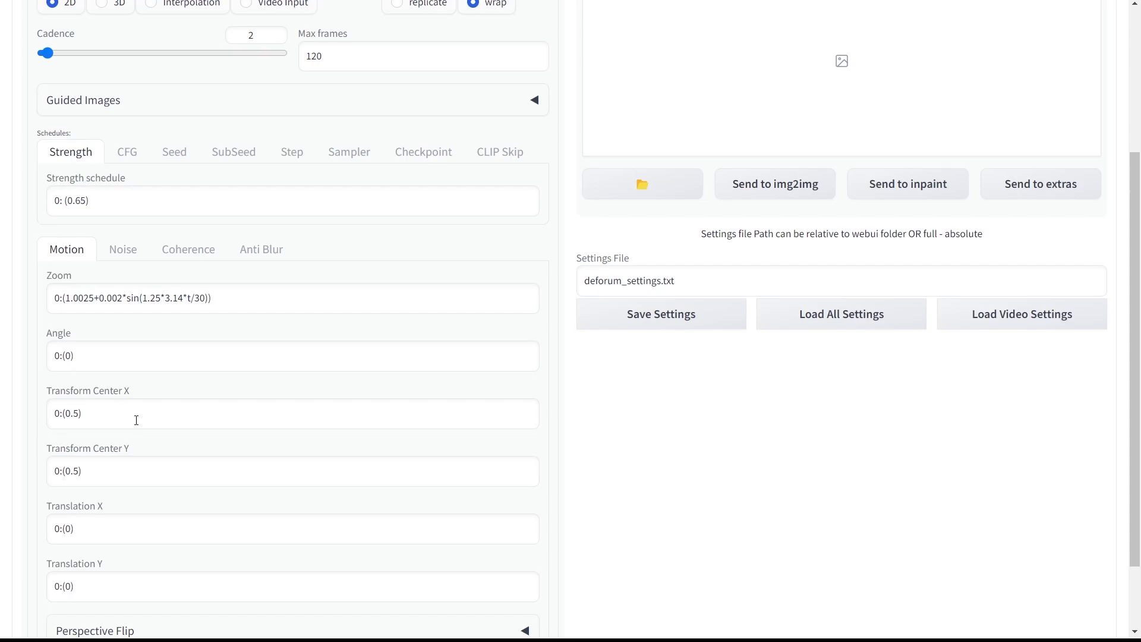
{"action": "left_click", "coordinate": [136, 470]}
{"action": "type", "text": ","}
{"action": "type", "text": "5o"}
{"action": "type", "text": ":(0.2),10"}
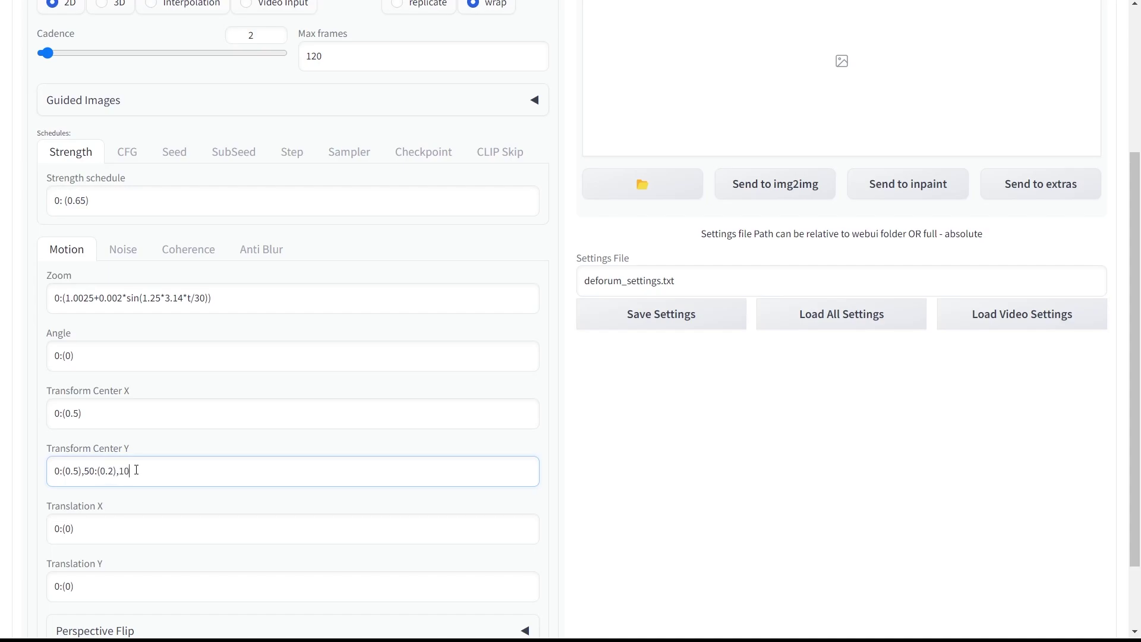
{"action": "type", "text": "0:(0"}
{"action": "key", "text": "BackSpace"}
{"action": "key", "text": "BackSpace"}
{"action": "key", "text": "BackSpace"}
{"action": "key", "text": "BackSpace"}
{"action": "key", "text": "BackSpace"}
{"action": "key", "text": "BackSpace"}
{"action": "key", "text": "BackSpace"}
Change the second Transform Center Y keyframe to frame 60 with a value of 0.3.
{"action": "key", "text": "Left"}
{"action": "key", "text": "Left"}
{"action": "key", "text": "Left"}
{"action": "key", "text": "Left"}
{"action": "key", "text": "Left"}
{"action": "key", "text": "Left"}
{"action": "key", "text": "Left"}
{"action": "key", "text": "shift+Left"}
{"action": "type", "text": "6"}
{"action": "key", "text": "Right"}
{"action": "key", "text": "Right"}
{"action": "key", "text": "Right"}
{"action": "key", "text": "Right"}
{"action": "key", "text": "Right"}
{"action": "key", "text": "shift+Right"}
{"action": "type", "text": "3"}
Copy the Transform Center Y schedule into Translation X and change its frame 0 value to 0.0.
{"action": "key", "text": "ctrl+a"}
{"action": "key", "text": "ctrl+c"}
{"action": "left_click", "coordinate": [75, 517]}
{"action": "key", "text": "ctrl+a"}
{"action": "key", "text": "ctrl+v"}
{"action": "key", "text": "Left"}
{"action": "key", "text": "Left"}
{"action": "key", "text": "Left"}
{"action": "key", "text": "Left"}
{"action": "key", "text": "Left"}
{"action": "key", "text": "Left"}
{"action": "key", "text": "Left"}
{"action": "key", "text": "Left"}
{"action": "key", "text": "Left"}
{"action": "key", "text": "Left"}
{"action": "key", "text": "Left"}
{"action": "key", "text": "shift+Right"}
{"action": "type", "text": "0"}
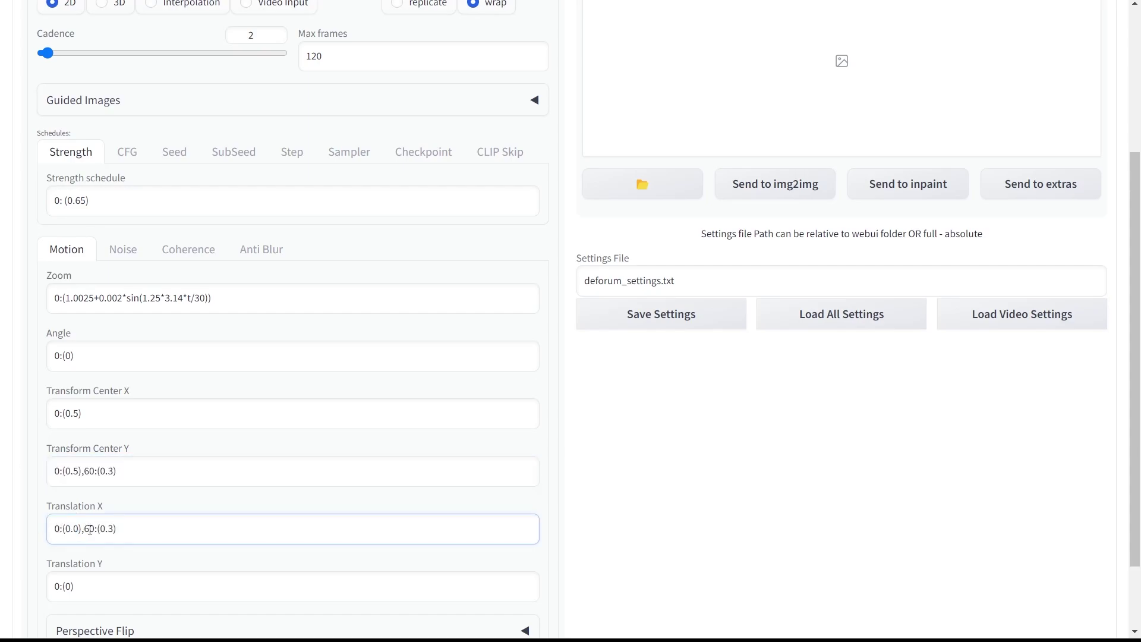
Change the second Translation X keyframe to frame 50 with a value of 0.1.
{"action": "key", "text": "Right"}
{"action": "key", "text": "Right"}
{"action": "key", "text": "Right"}
{"action": "key", "text": "Right"}
{"action": "key", "text": "Right"}
{"action": "key", "text": "Right"}
{"action": "key", "text": "Right"}
{"action": "key", "text": "Right"}
{"action": "key", "text": "shift+Right"}
{"action": "type", "text": "1"}
{"action": "key", "text": "Left"}
{"action": "key", "text": "Left"}
{"action": "key", "text": "Left"}
{"action": "key", "text": "Left"}
{"action": "key", "text": "Left"}
{"action": "key", "text": "Left"}
{"action": "key", "text": "Left"}
{"action": "key", "text": "shift+Right"}
{"action": "type", "text": "5"}
Change the frame 60 value of Transform Center Y to 0.2.
{"action": "scroll", "coordinate": [226, 501], "scroll_direction": "down", "scroll_amount": 1}
{"action": "left_click", "coordinate": [112, 399]}
{"action": "key", "text": "shift+Left"}
{"action": "type", "text": "2"}
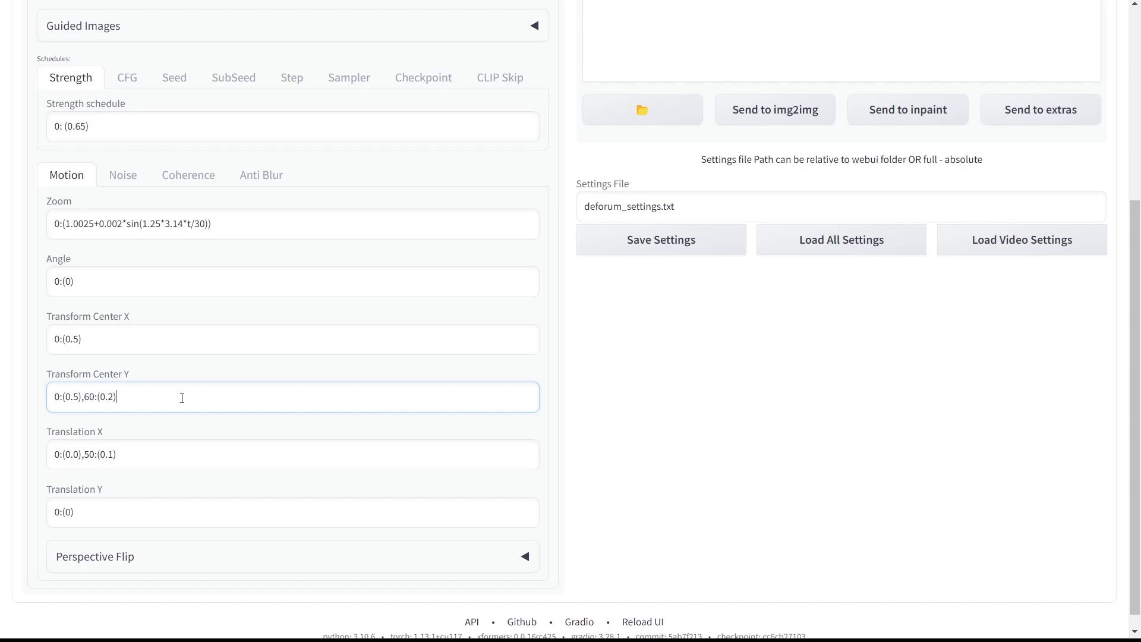
Set the seed behavior in the keyframe schedules to fixed.
{"action": "scroll", "coordinate": [180, 394], "scroll_direction": "up", "scroll_amount": 3}
{"action": "left_click", "coordinate": [174, 300]}
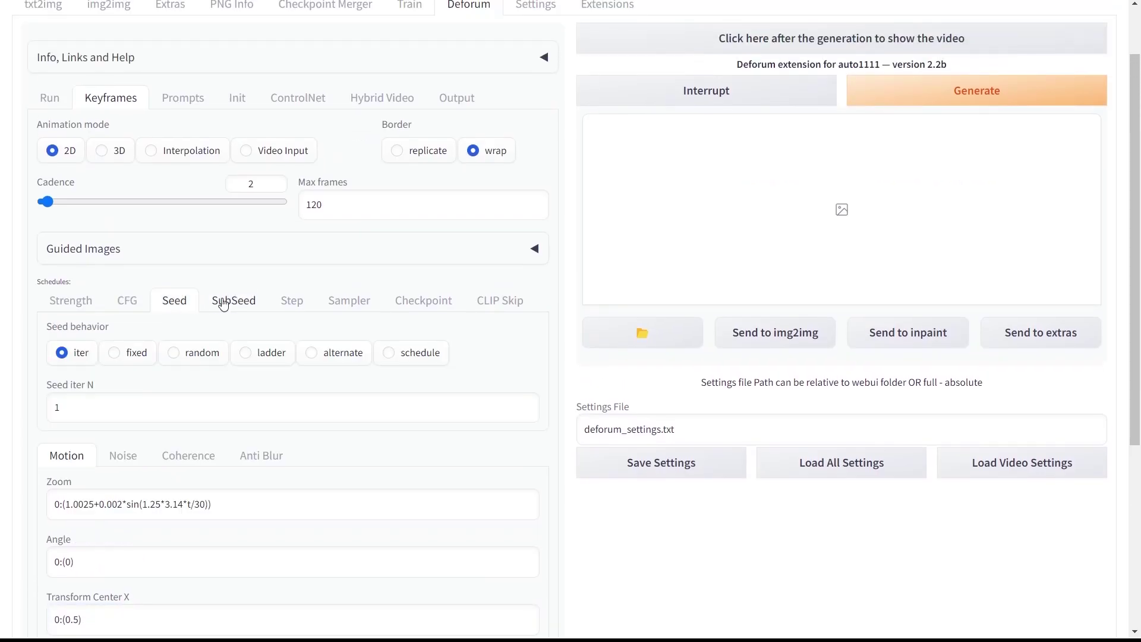
{"action": "left_click", "coordinate": [127, 355]}
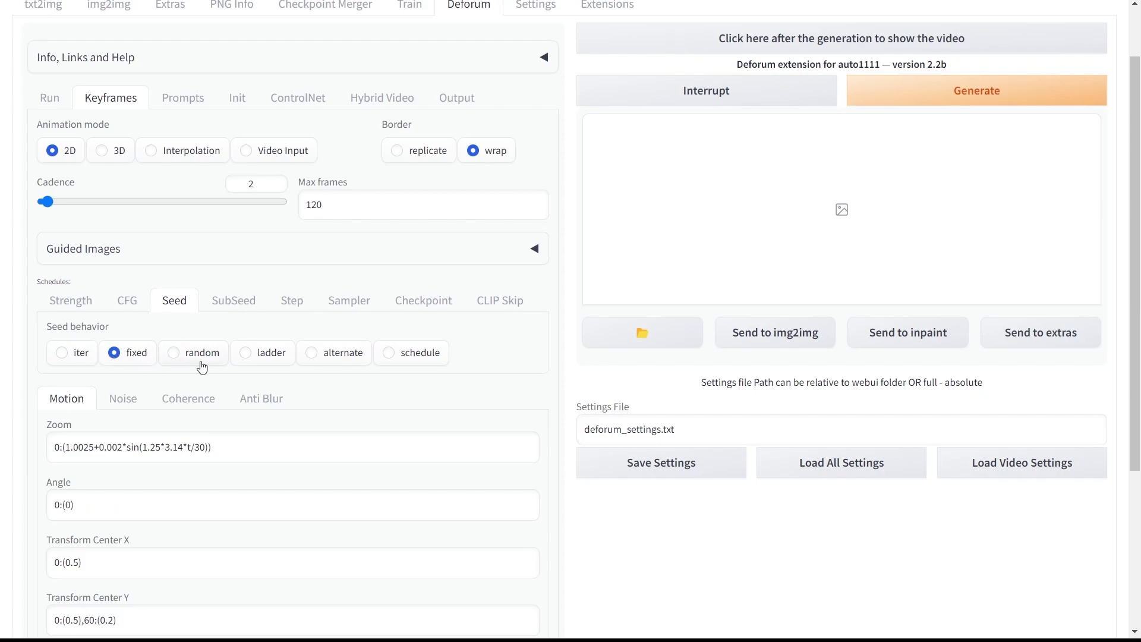
{"action": "scroll", "coordinate": [202, 365], "scroll_direction": "down", "scroll_amount": 2}
{"action": "scroll", "coordinate": [203, 362], "scroll_direction": "up", "scroll_amount": 3}
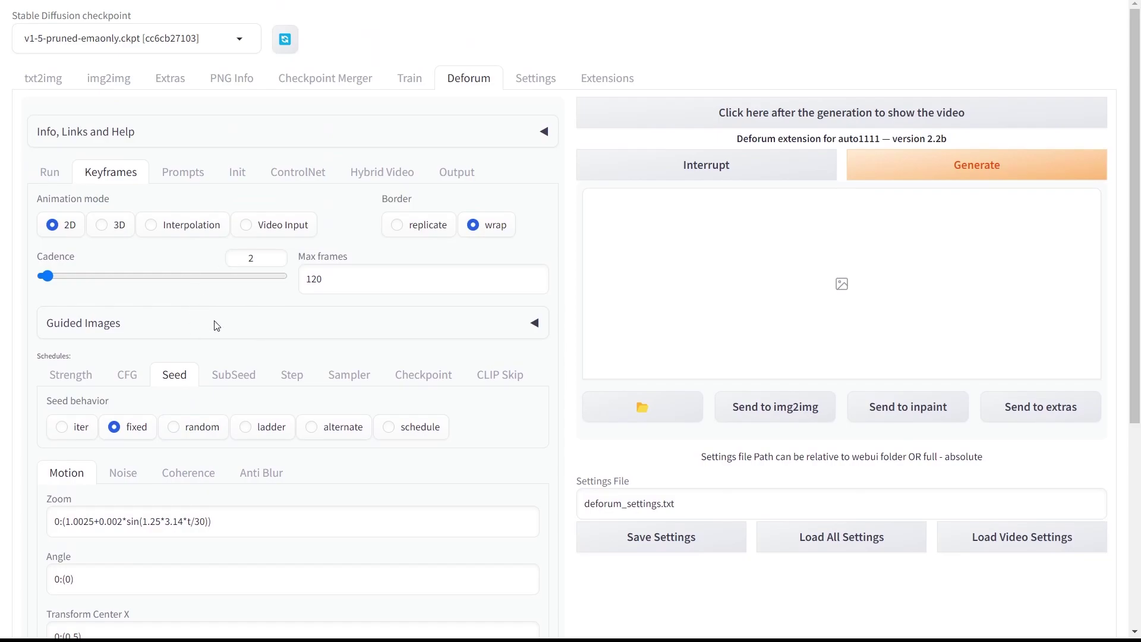
Replace the frame 0 prompt with "a happy model looking at the camera, pink clouds all around, disney style".
{"action": "left_click", "coordinate": [185, 173]}
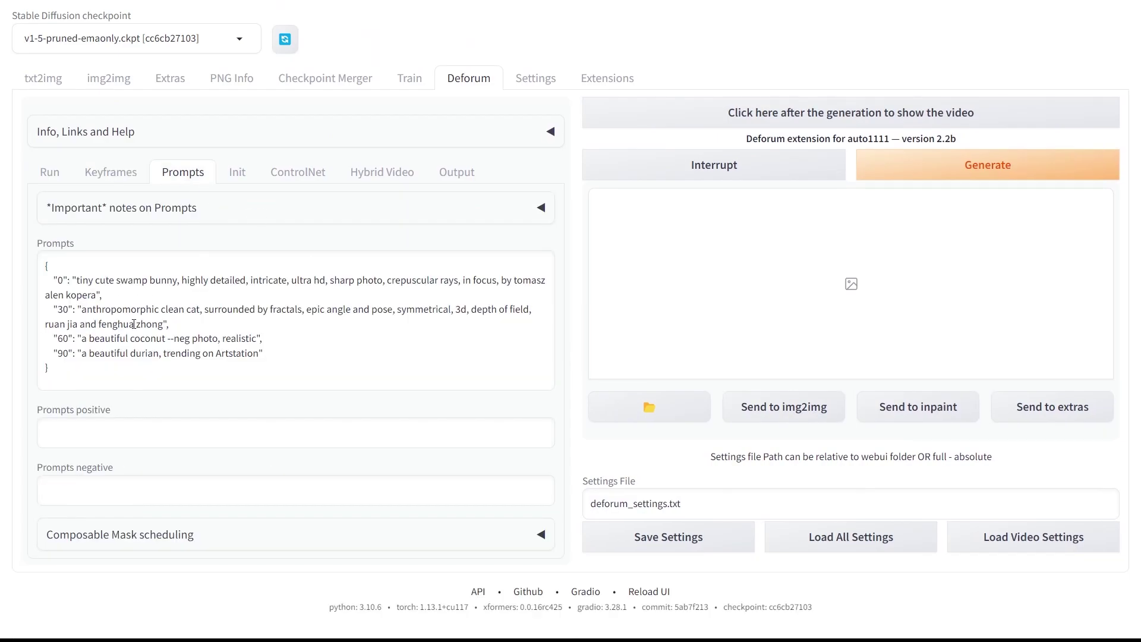
{"action": "left_click_drag", "start_coordinate": [81, 282], "coordinate": [100, 296]}
{"action": "key", "text": "ctrl+v"}
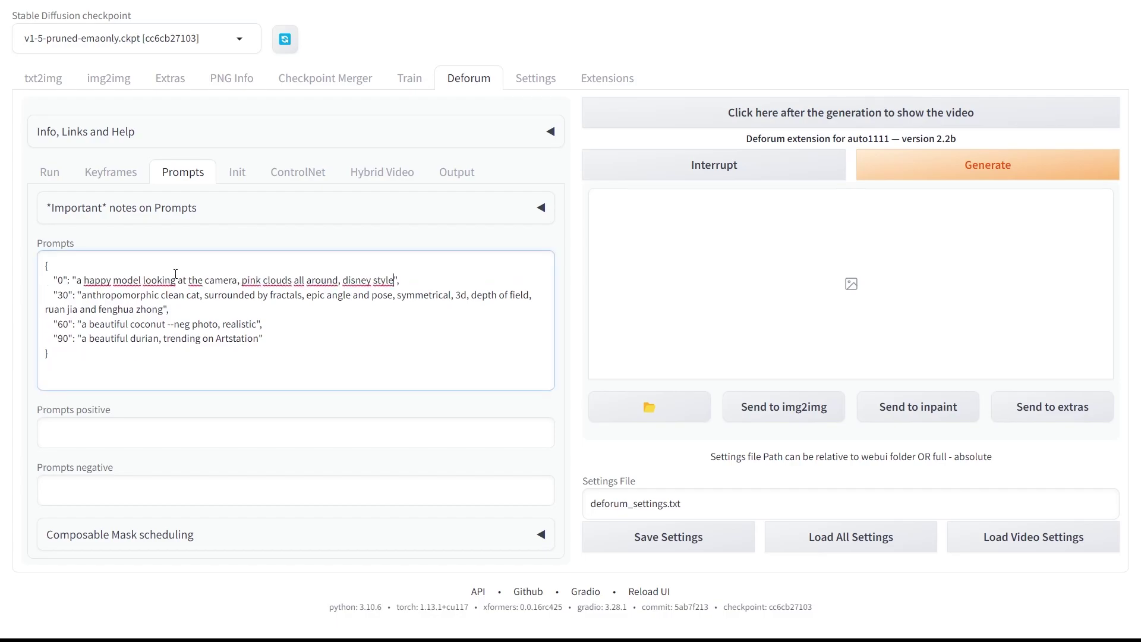
Replace the frame 30 prompt with "an angel with white wings, walking on blue clouds, heavenly atmosphere".
{"action": "left_click_drag", "start_coordinate": [81, 295], "coordinate": [164, 309]}
{"action": "key", "text": "ctrl+v"}
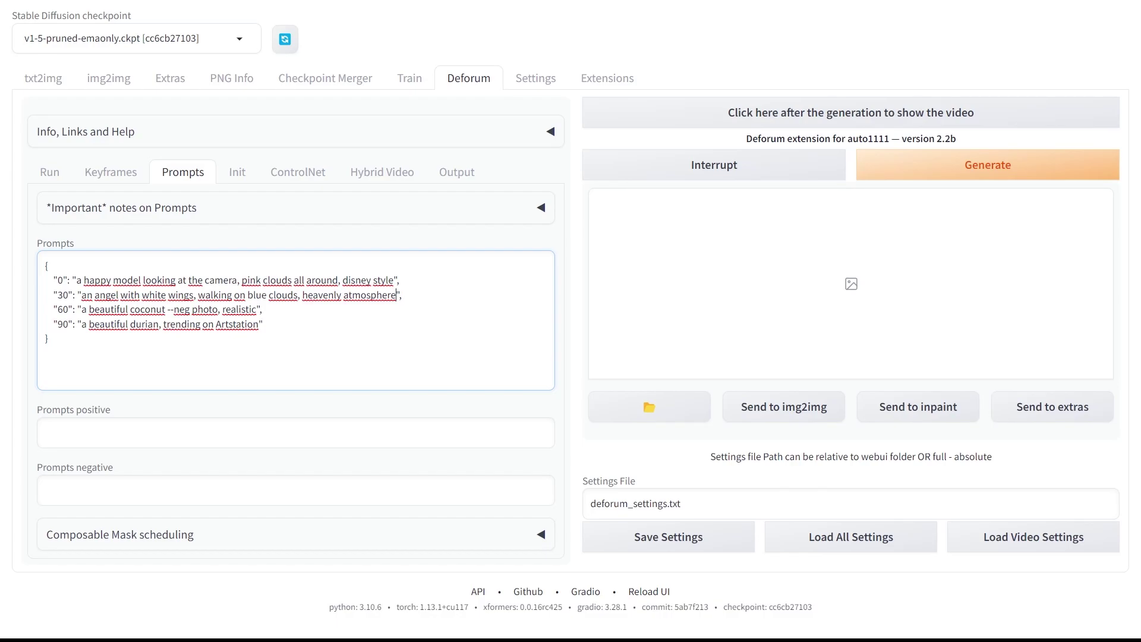
Replace the frame 60 and frame 90 prompts with the copied prompt texts.
{"action": "left_click_drag", "start_coordinate": [82, 315], "coordinate": [257, 310]}
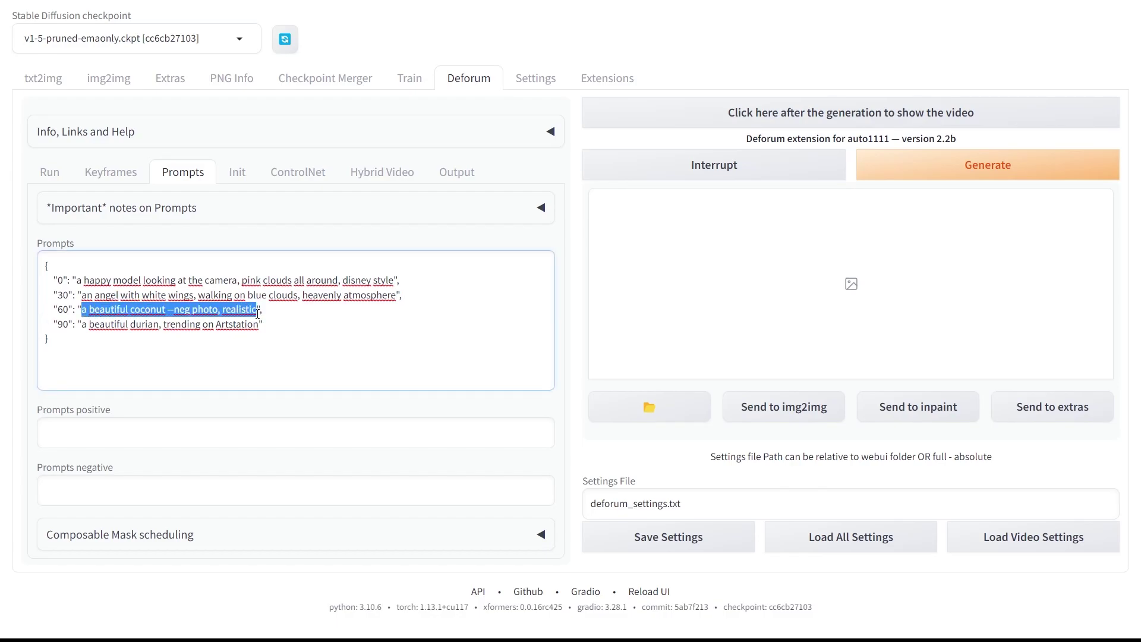
{"action": "key", "text": "ctrl+v"}
{"action": "left_click_drag", "start_coordinate": [80, 326], "coordinate": [260, 324]}
{"action": "key", "text": "ctrl+v"}
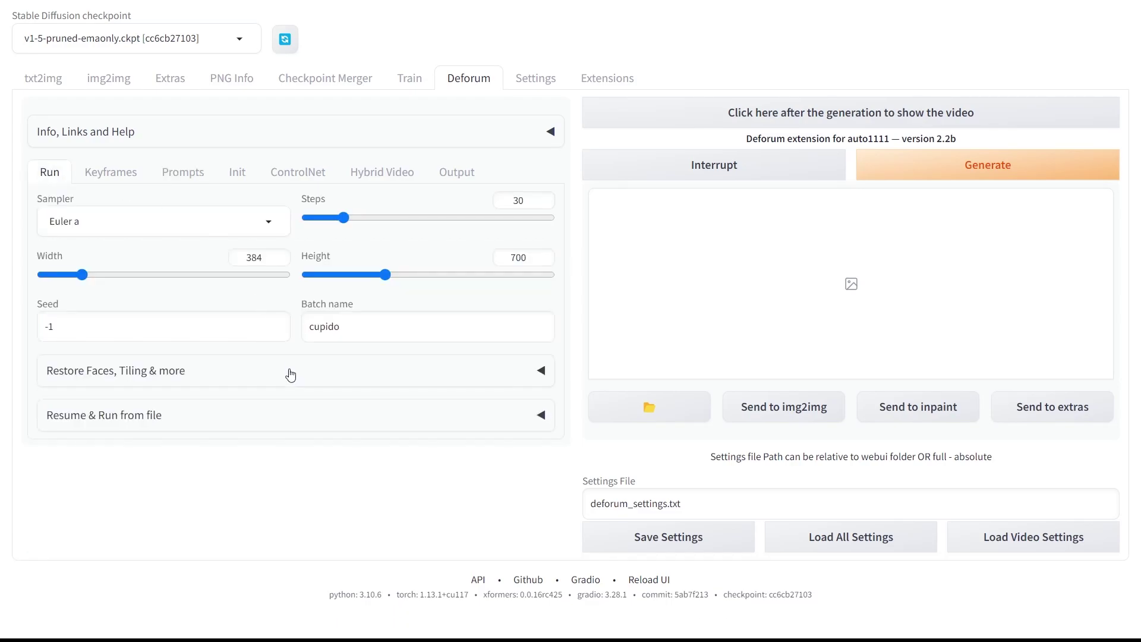
Enable Restore Faces in the run settings and generate the animation.
{"action": "left_click", "coordinate": [308, 378]}
{"action": "left_click", "coordinate": [52, 401]}
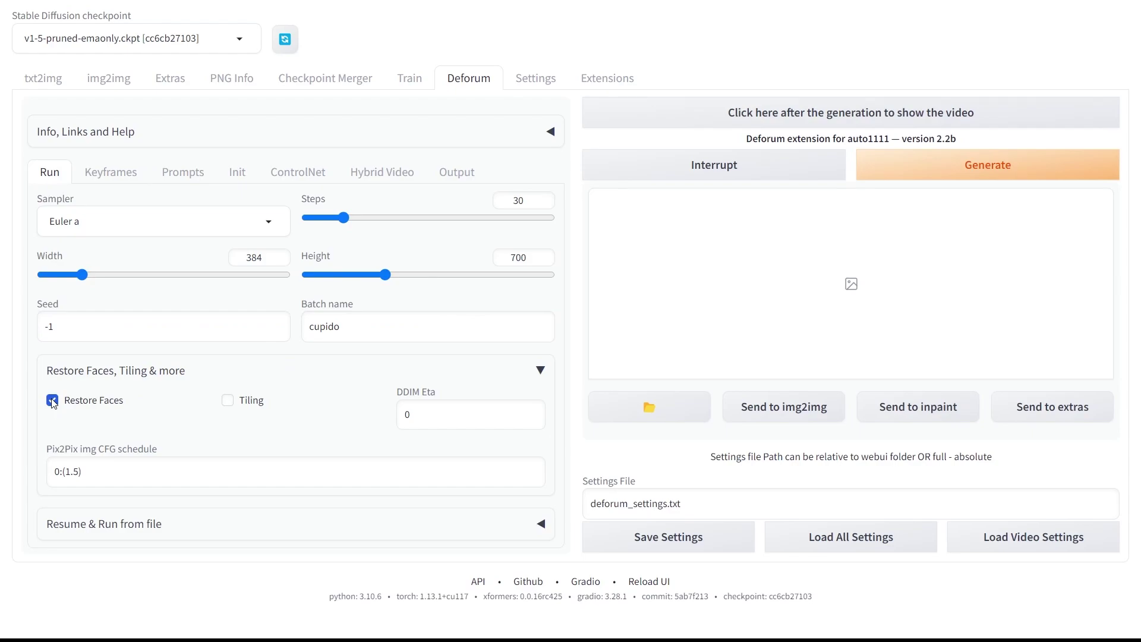
{"action": "left_click", "coordinate": [919, 169]}
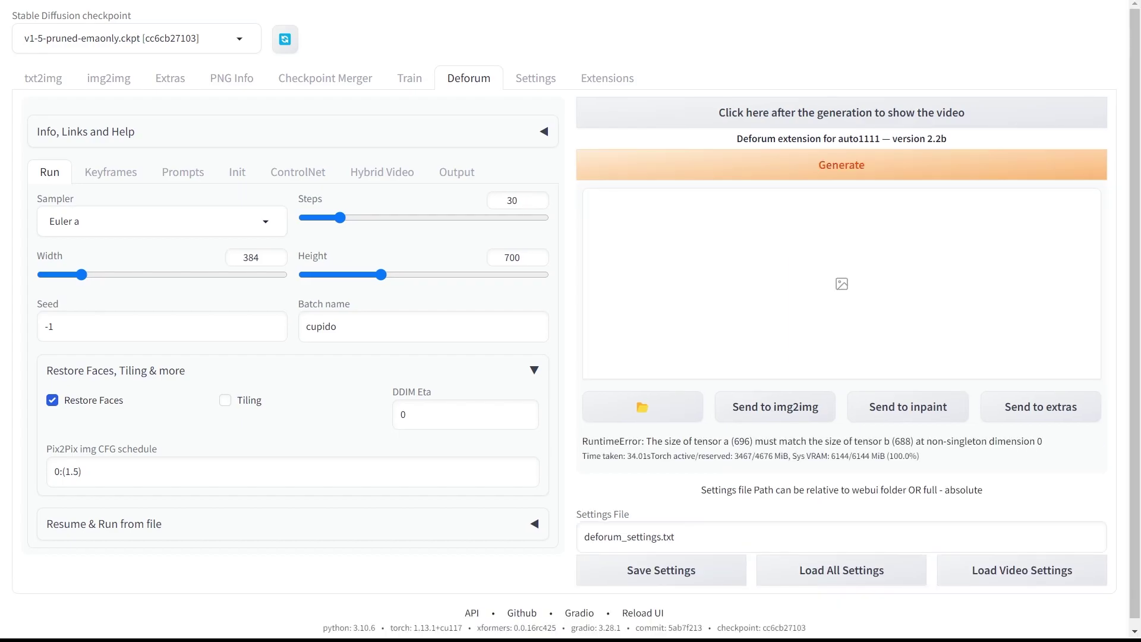
Lower the init image strength and generate the animation again.
{"action": "left_click", "coordinate": [238, 172]}
{"action": "left_click_drag", "start_coordinate": [466, 249], "coordinate": [428, 251]}
{"action": "left_click", "coordinate": [789, 168]}
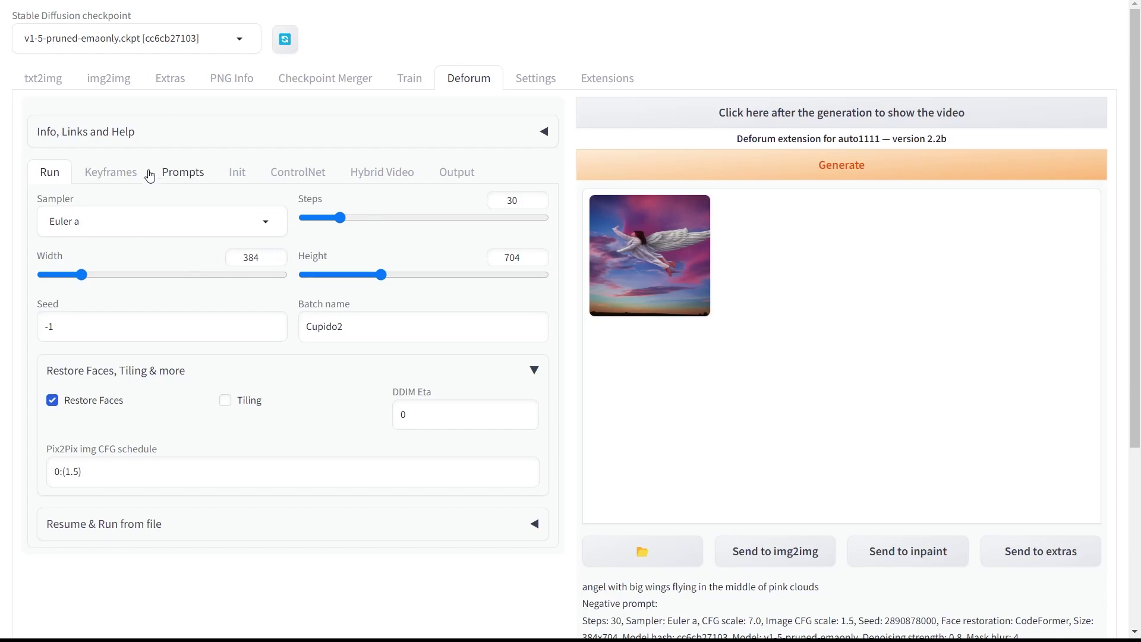
Fine-tune the init image strength to around 0.48.
{"action": "left_click", "coordinate": [236, 171]}
{"action": "left_click", "coordinate": [458, 249]}
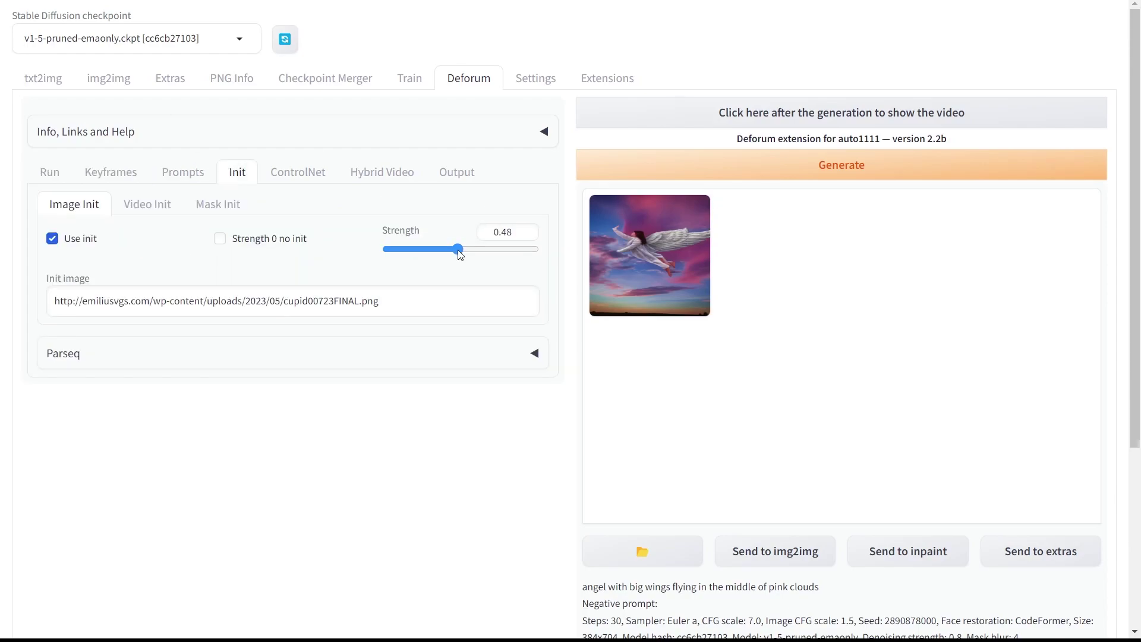
{"action": "left_click_drag", "start_coordinate": [459, 254], "coordinate": [455, 252]}
{"action": "left_click", "coordinate": [458, 252]}
{"action": "left_click_drag", "start_coordinate": [457, 253], "coordinate": [454, 254]}
Review the maximum frames, strength schedule and motion values in the keyframe settings.
{"action": "left_click", "coordinate": [110, 171]}
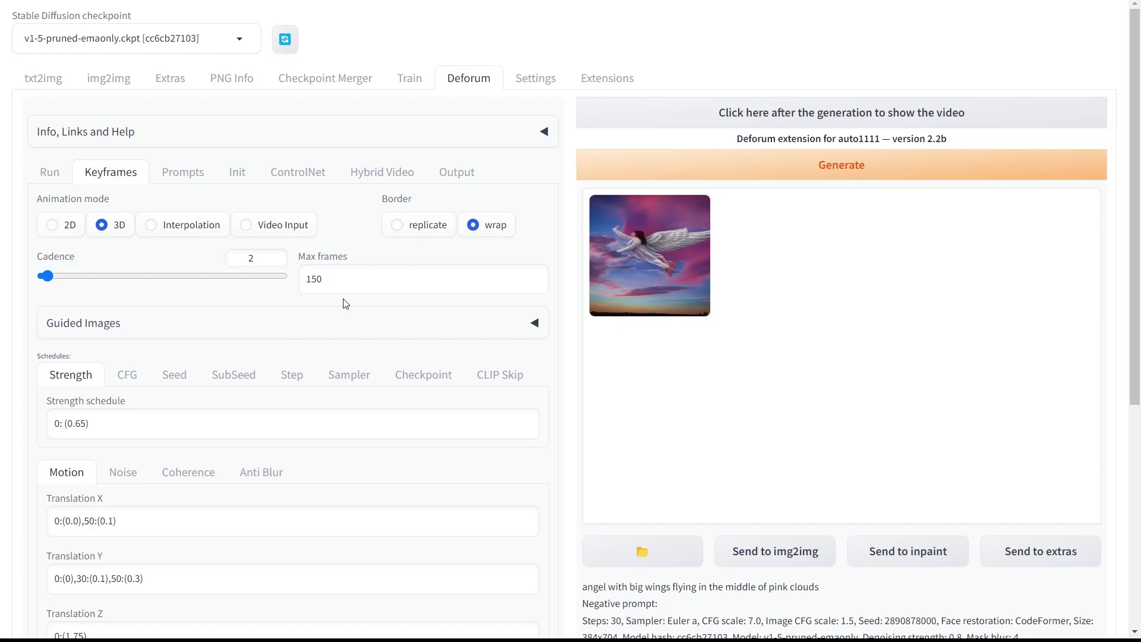
{"action": "scroll", "coordinate": [346, 303], "scroll_direction": "down", "scroll_amount": 5}
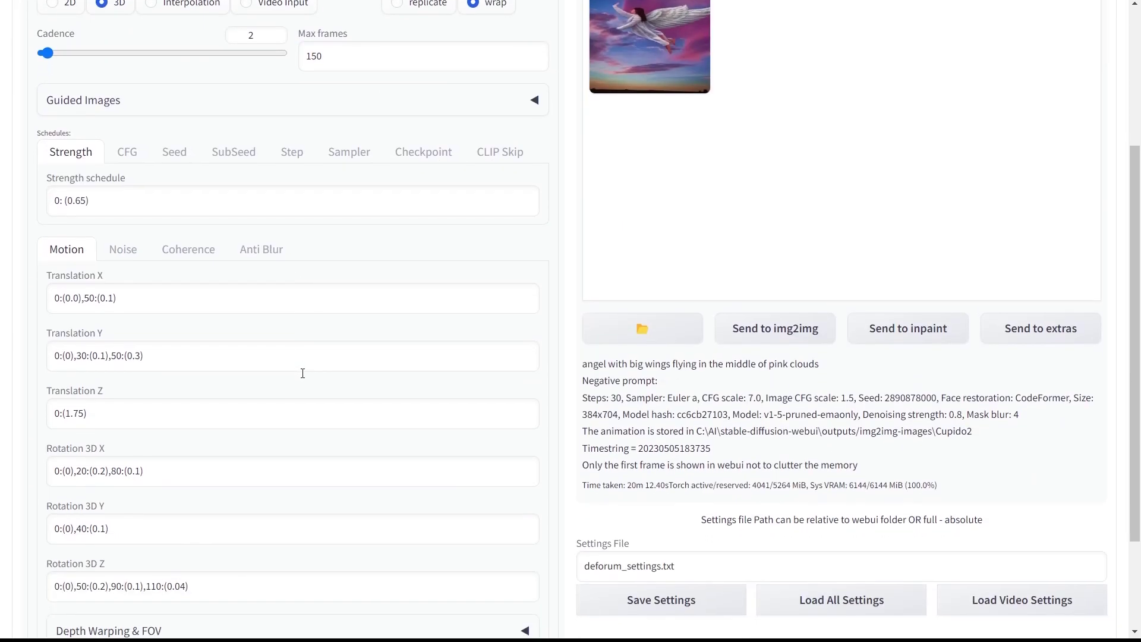
{"action": "scroll", "coordinate": [379, 379], "scroll_direction": "down", "scroll_amount": 1}
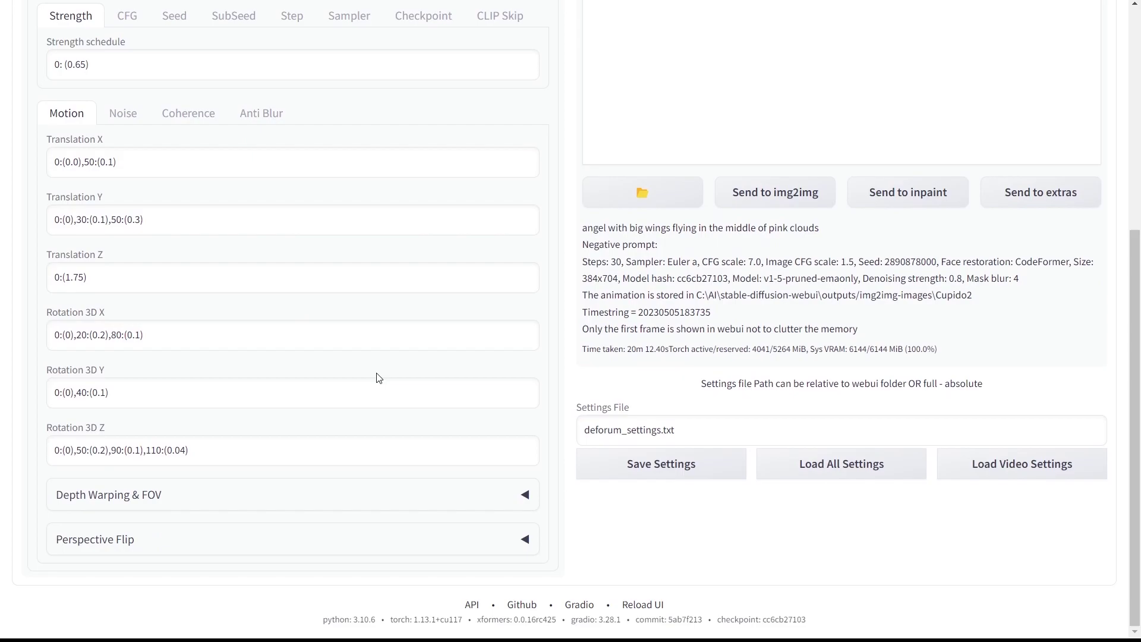
{"action": "scroll", "coordinate": [379, 379], "scroll_direction": "up", "scroll_amount": 6}
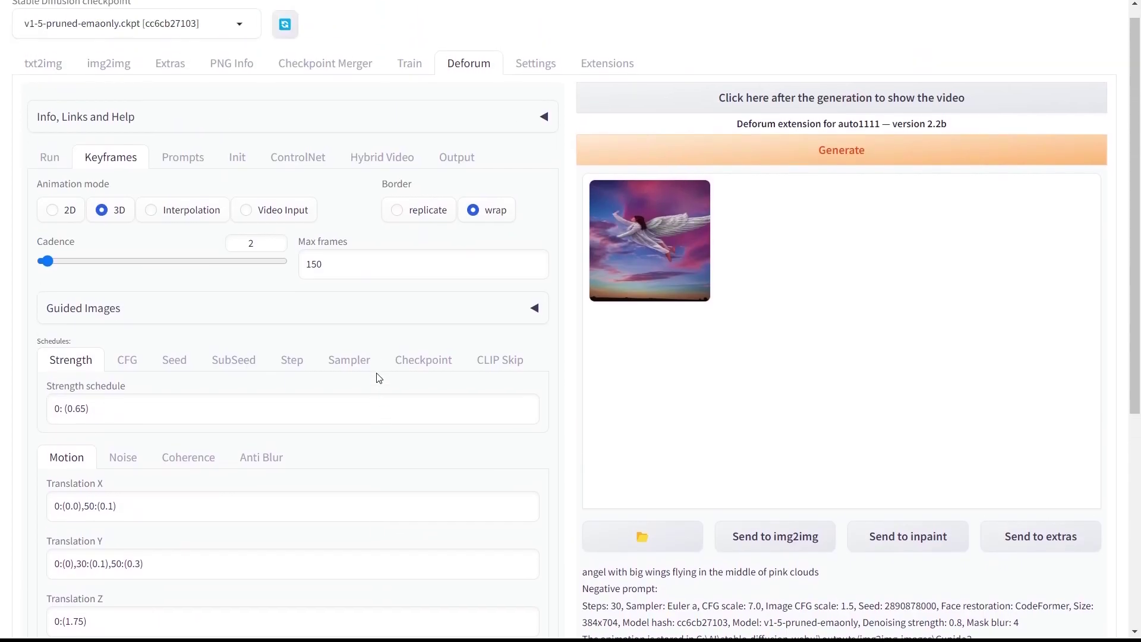
Duplicate the frame 60 prompt line directly below itself in the Deforum prompts.
{"action": "left_click", "coordinate": [180, 171]}
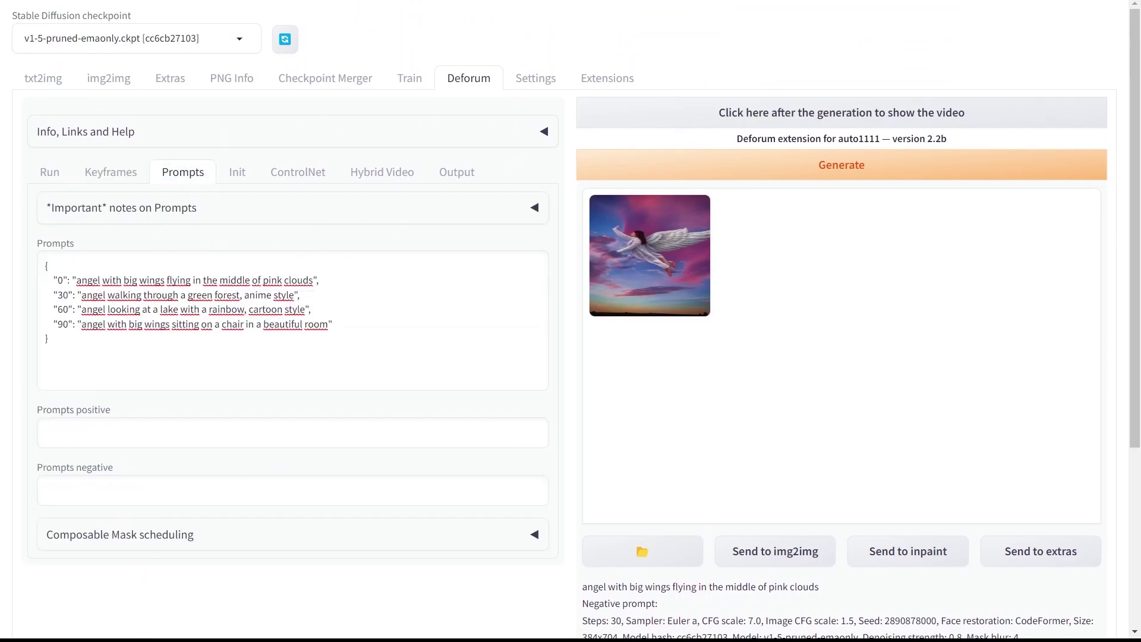
{"action": "left_click", "coordinate": [334, 308]}
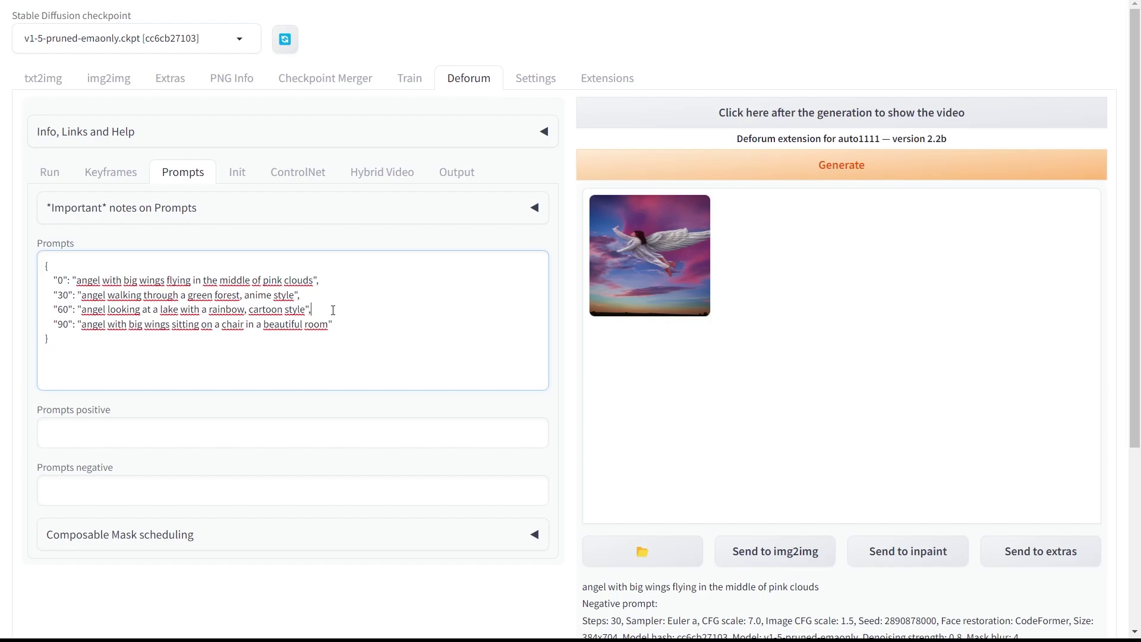
{"action": "key", "text": "Return"}
{"action": "key", "text": "shift+Up"}
{"action": "key", "text": "ctrl+c"}
{"action": "left_click", "coordinate": [59, 322]}
{"action": "key", "text": "ctrl+v"}
Set the duplicated prompt to frame 80 with the text "colorful balloons in the sky" and the last prompt to frame 110.
{"action": "double_click", "coordinate": [62, 324]}
{"action": "type", "text": "80"}
{"action": "double_click", "coordinate": [62, 338]}
{"action": "type", "text": "100"}
{"action": "double_click", "coordinate": [66, 332]}
{"action": "type", "text": "110"}
{"action": "left_click_drag", "start_coordinate": [82, 325], "coordinate": [307, 324]}
{"action": "type", "text": "colorful balloons in the sky"}
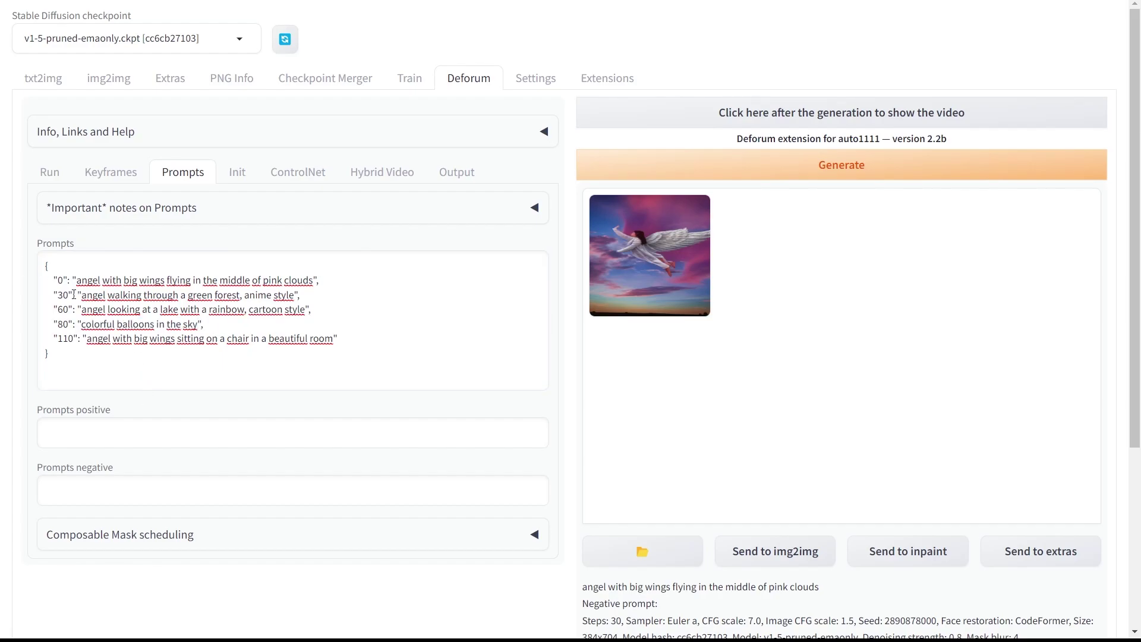
Change the last two prompts to frames 90 and 120, and generate the animation.
{"action": "left_click_drag", "start_coordinate": [64, 324], "coordinate": [58, 324]}
{"action": "type", "text": "0"}
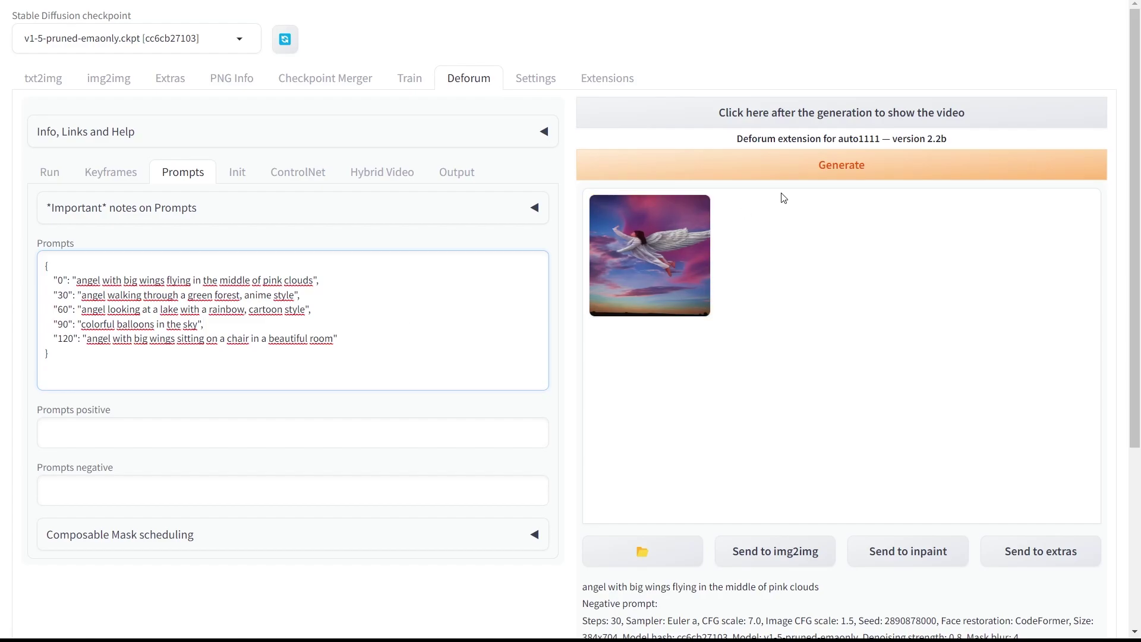
{"action": "left_click", "coordinate": [782, 168]}
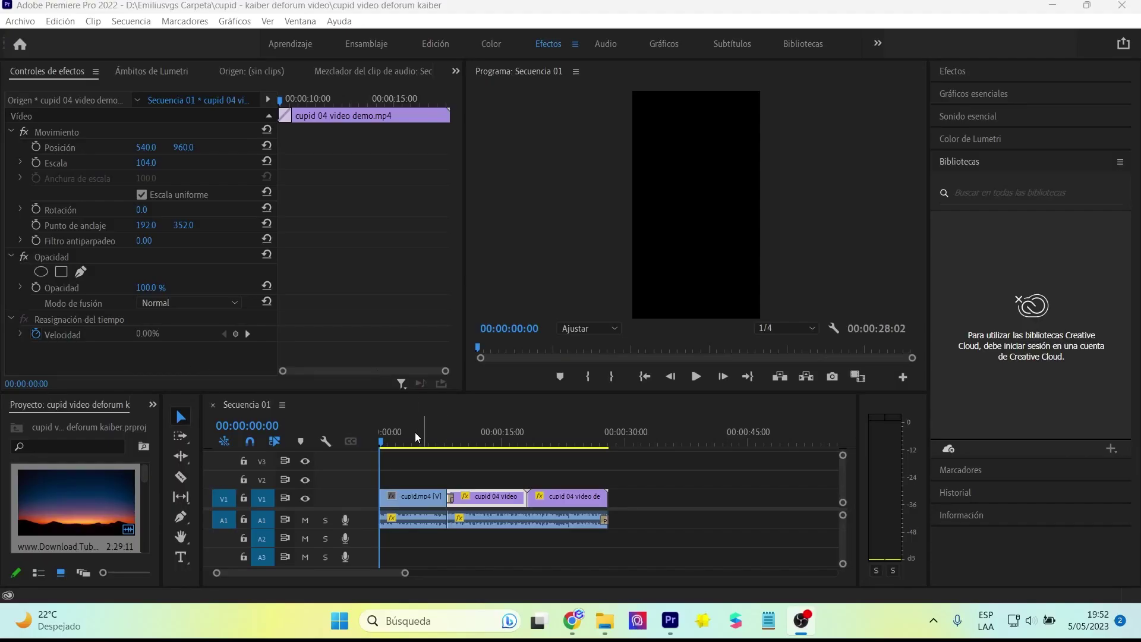
Switch to Premiere Pro and play the edited sequence from near its start.
{"action": "left_click_drag", "start_coordinate": [432, 437], "coordinate": [387, 443]}
{"action": "left_click", "coordinate": [696, 377]}
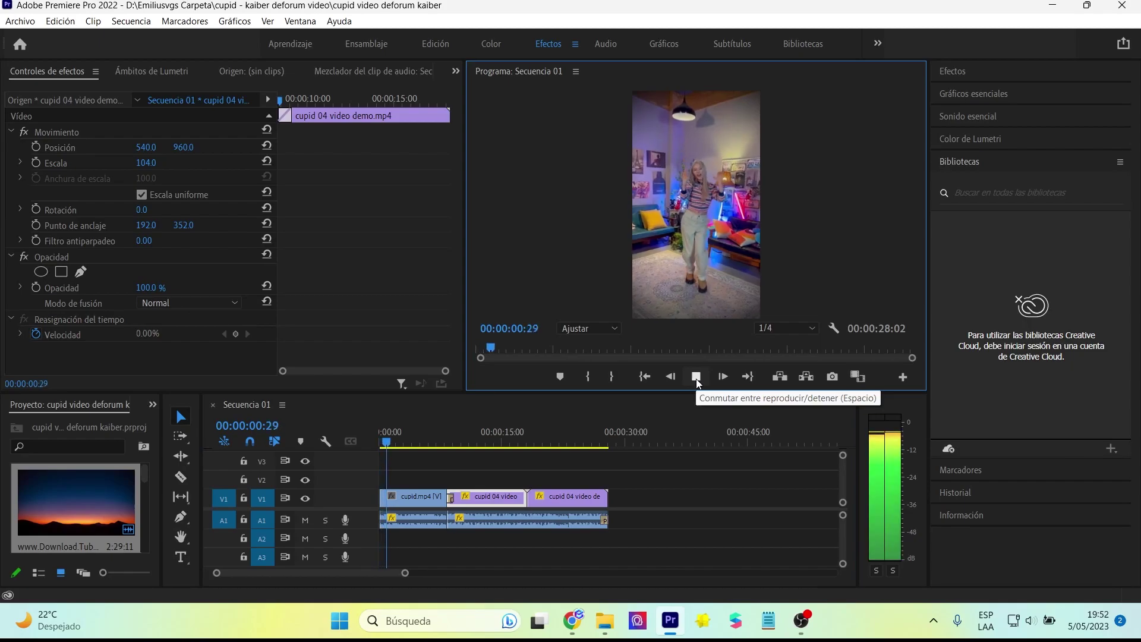